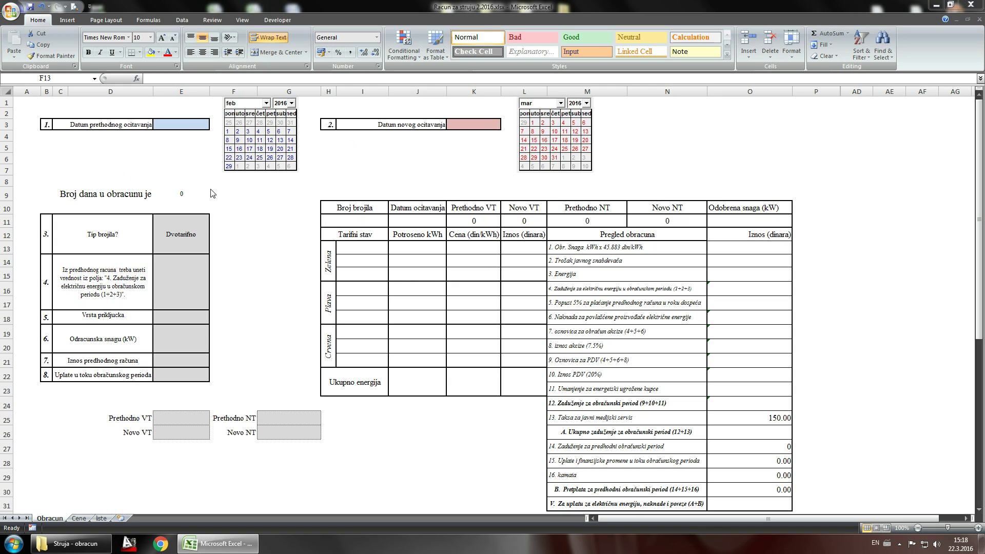
Step: Review the Cene tariff prices, including power price 45.883 and metering fee 125.53
{"action": "left_click", "coordinate": [80, 518]}
{"action": "left_click", "coordinate": [144, 102]}
{"action": "left_click", "coordinate": [145, 112]}
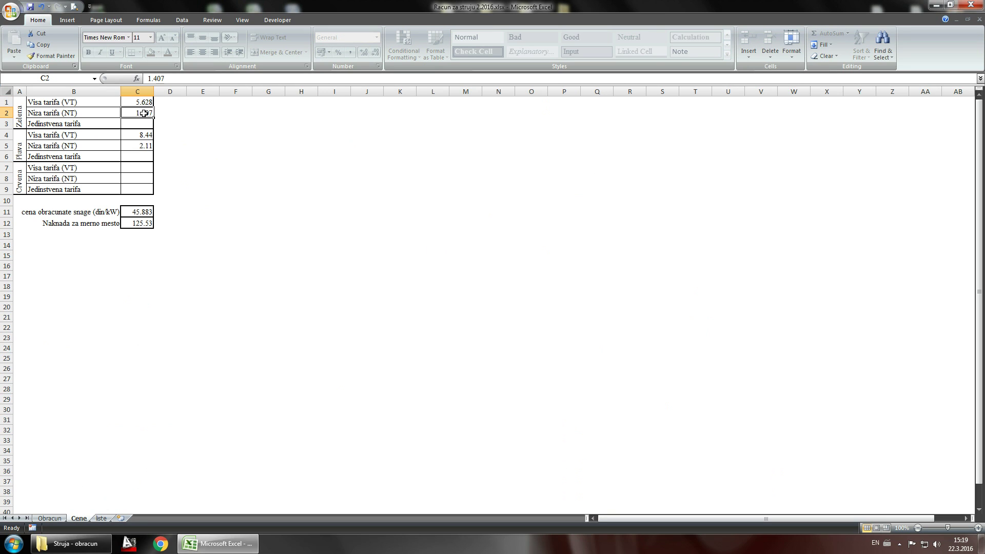
{"action": "left_click", "coordinate": [143, 132]}
{"action": "left_click", "coordinate": [143, 146]}
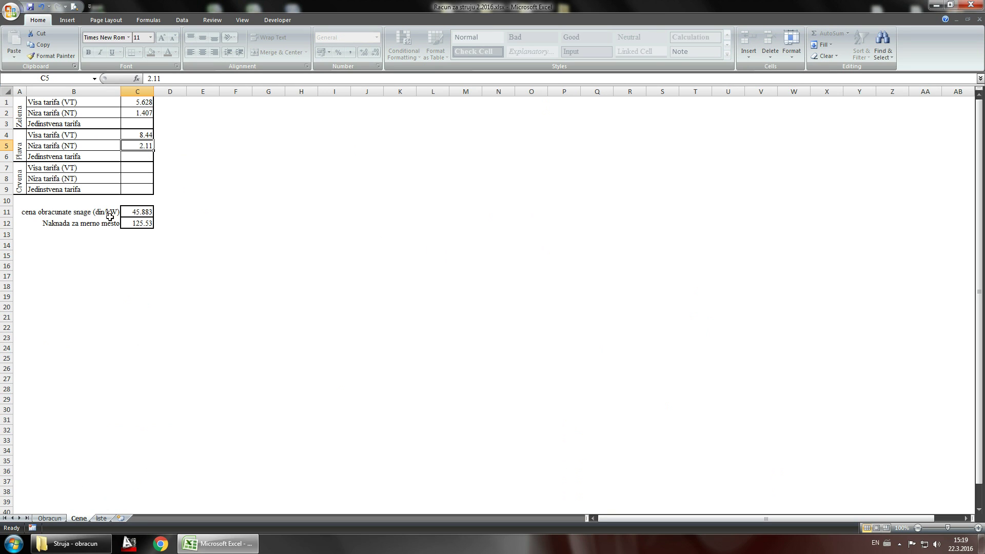
{"action": "left_click", "coordinate": [138, 213]}
{"action": "left_click", "coordinate": [139, 222]}
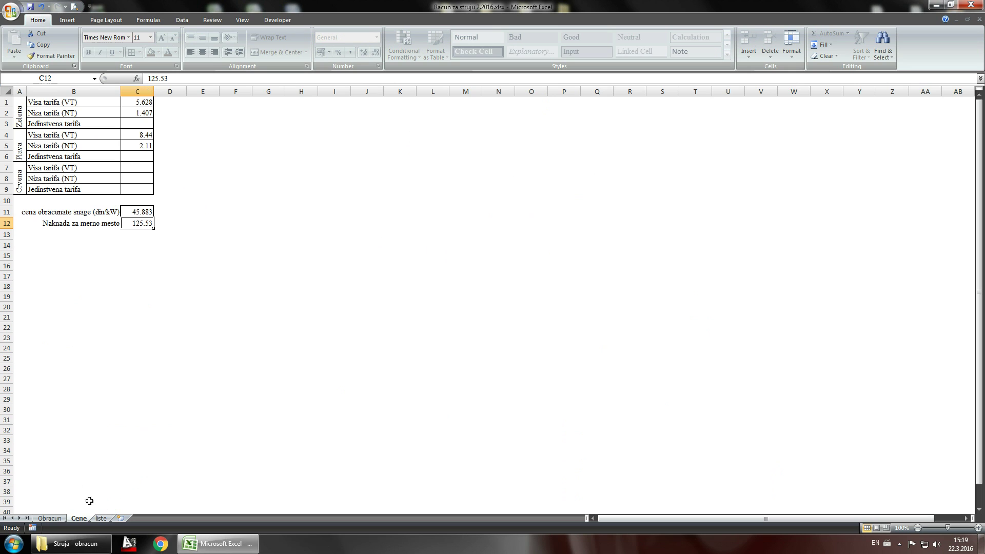
{"action": "left_click", "coordinate": [53, 519]}
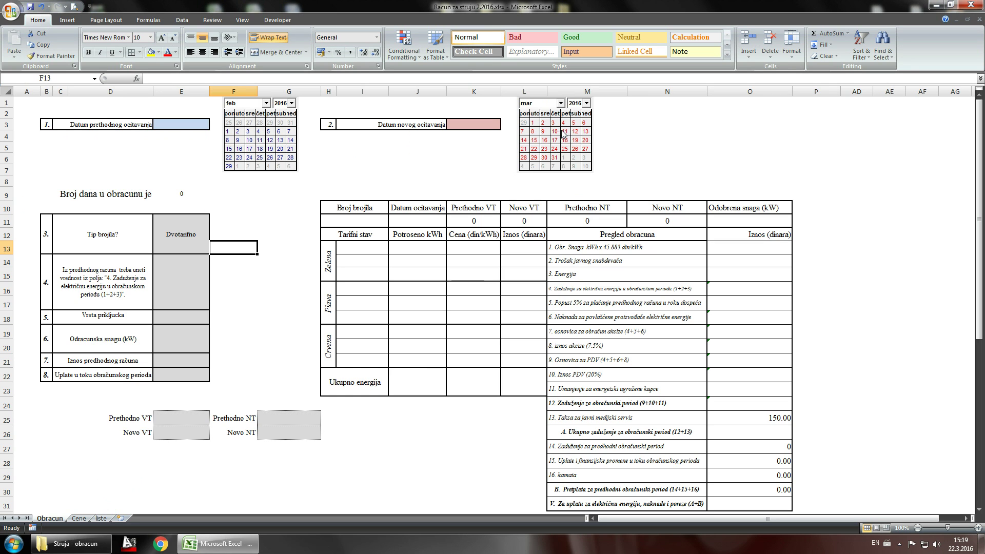
Step: Minimize Excel and open the January 2016 electricity bill photo from the desktop
{"action": "left_click", "coordinate": [936, 6]}
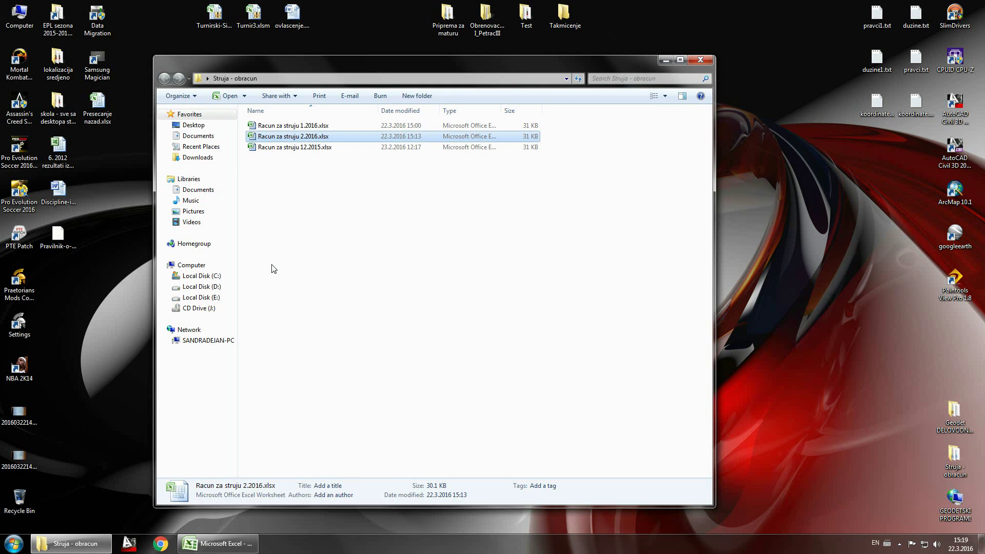
{"action": "left_click", "coordinate": [663, 63]}
{"action": "double_click", "coordinate": [19, 413]}
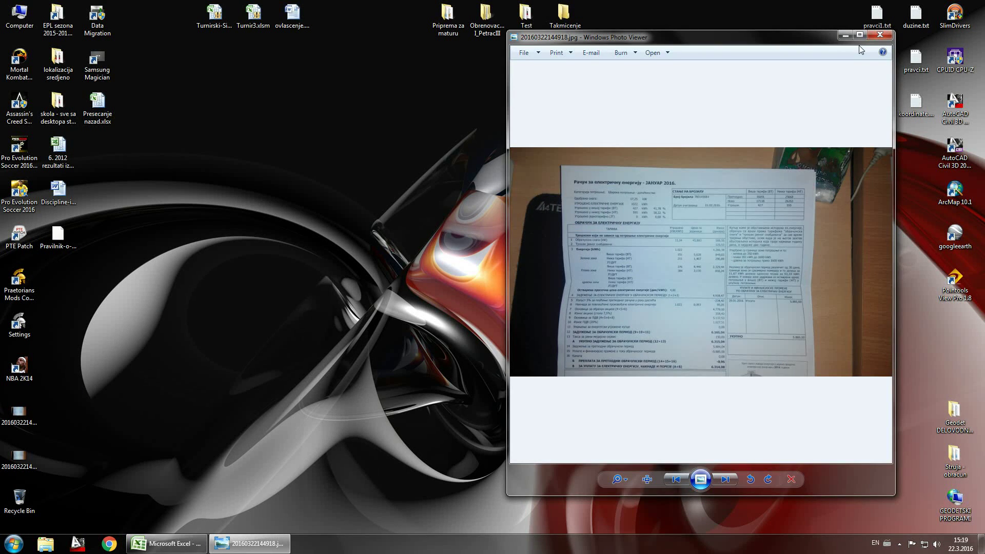
Step: Maximize the photo viewer and compare the February and January 2016 bill photos
{"action": "left_click", "coordinate": [860, 35]}
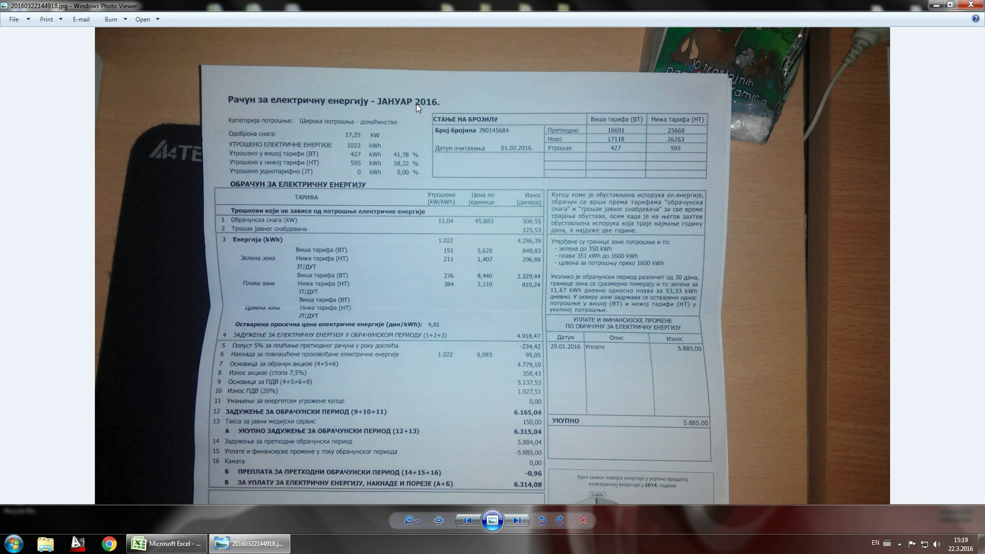
{"action": "left_click", "coordinate": [518, 521]}
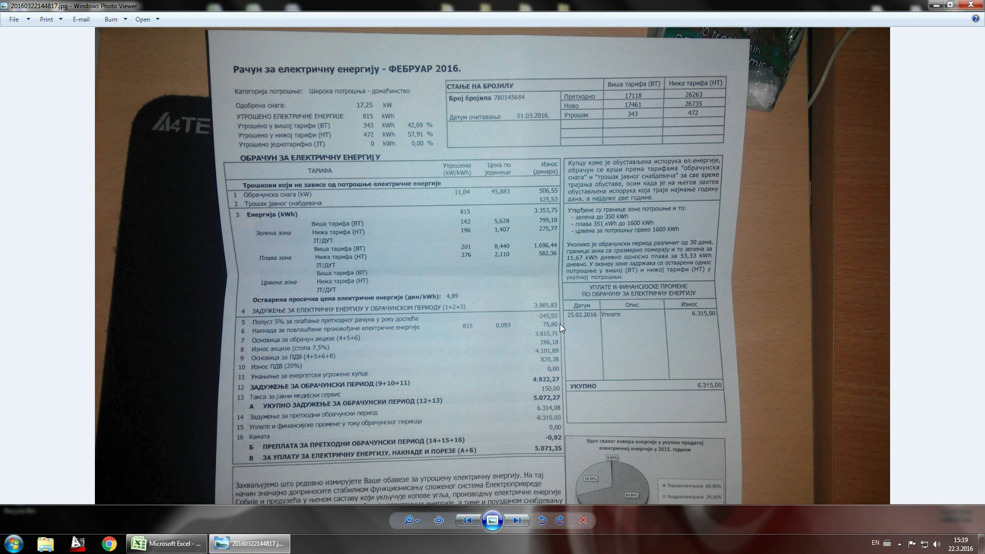
{"action": "scroll", "coordinate": [518, 477], "scroll_direction": "up", "scroll_amount": 3}
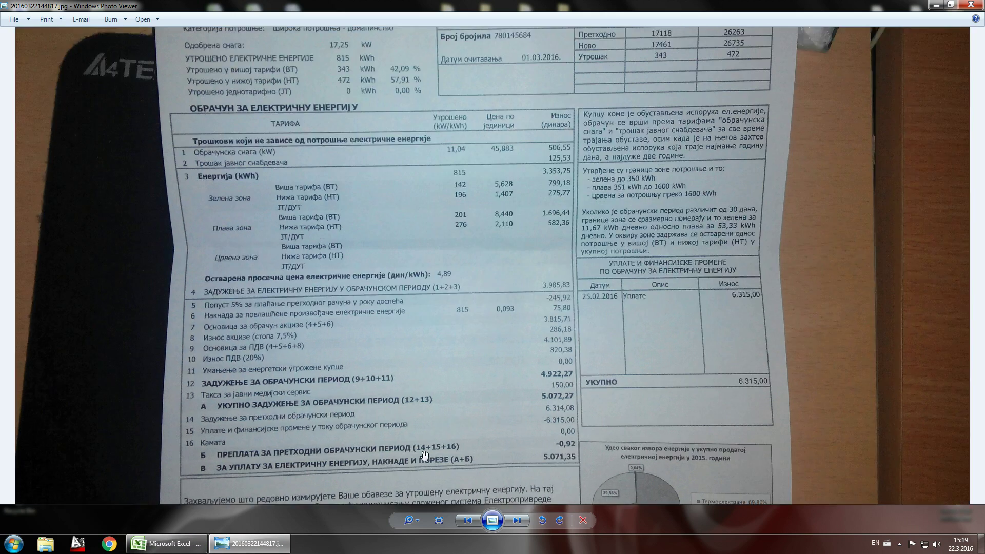
{"action": "scroll", "coordinate": [518, 477], "scroll_direction": "down", "scroll_amount": 3}
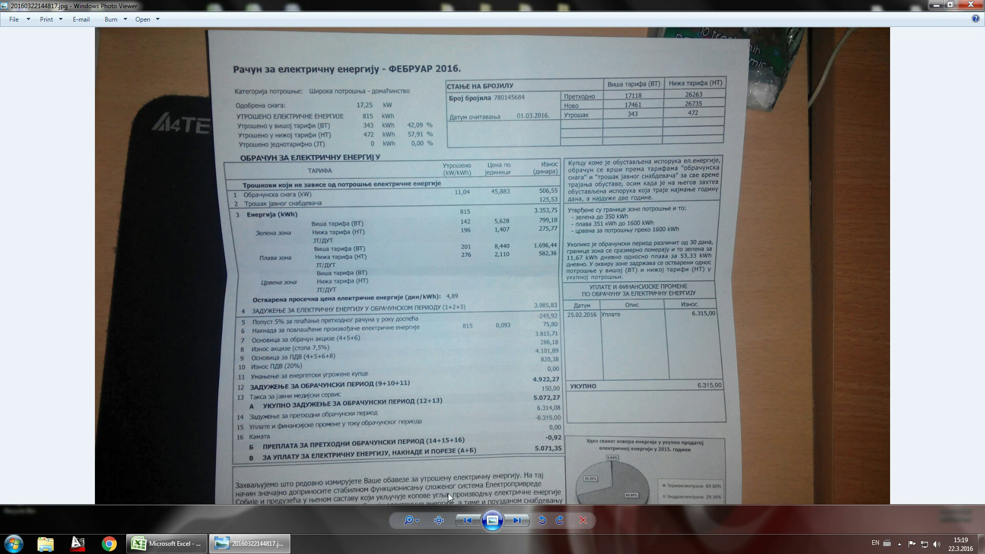
{"action": "left_click", "coordinate": [467, 520]}
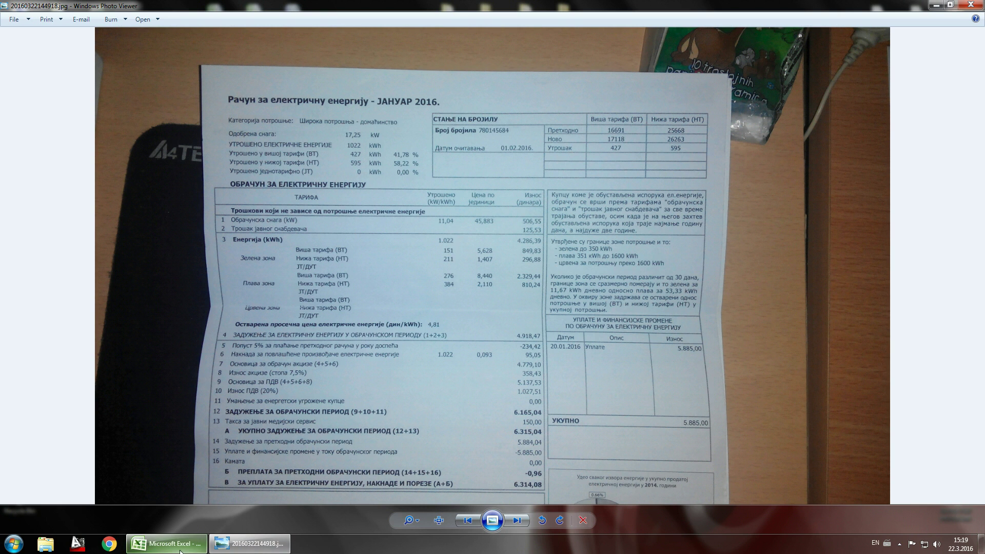
{"action": "left_click", "coordinate": [167, 544]}
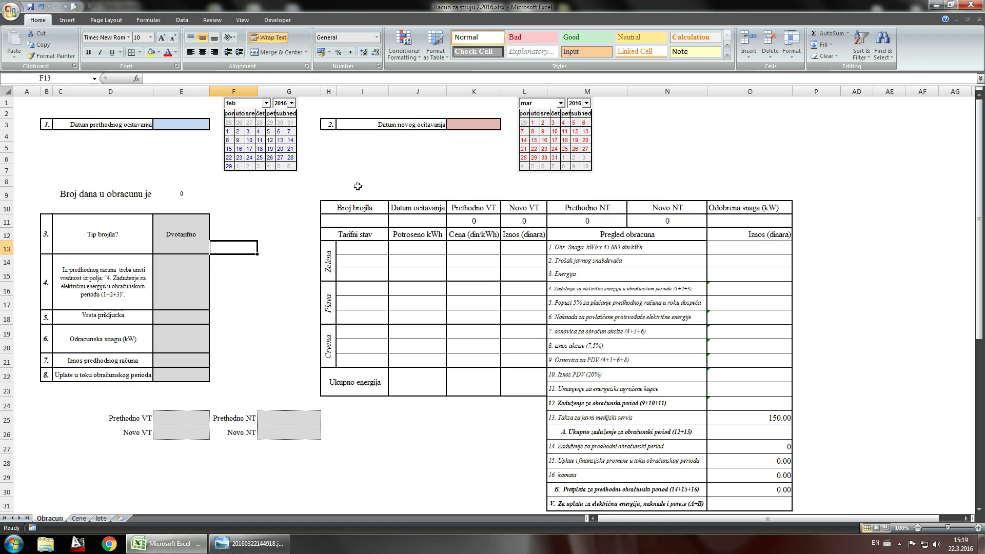
Step: Pick 1.2.2016 as the previous and 1.3.2016 as the new reading date
{"action": "left_click", "coordinate": [229, 134]}
{"action": "left_click", "coordinate": [229, 132]}
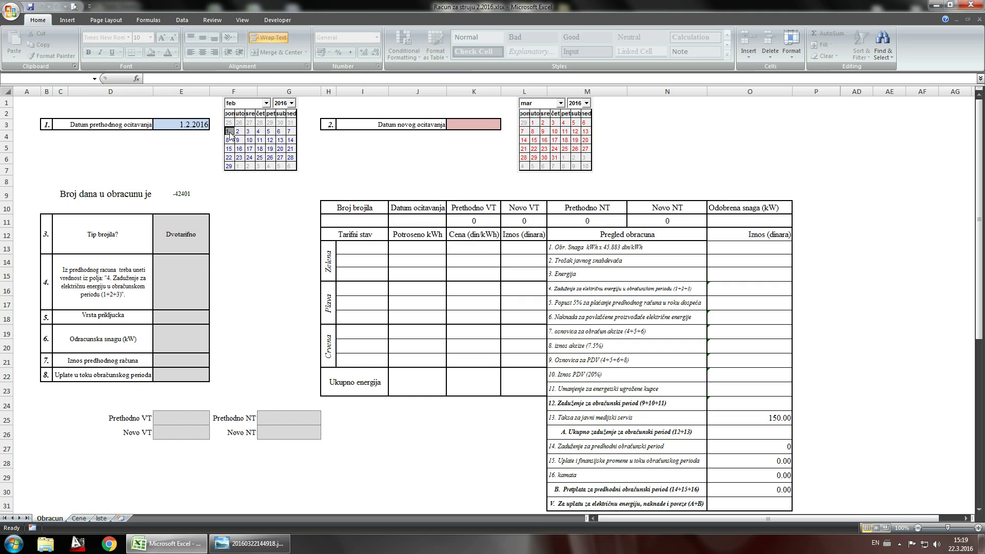
{"action": "left_click", "coordinate": [534, 122]}
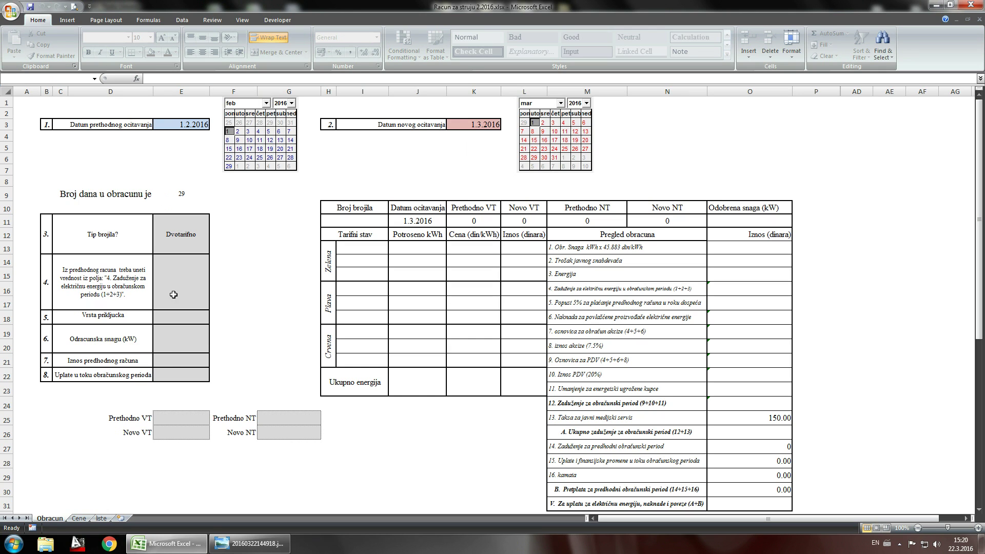
Step: Keep the meter type set to Dvotarifno
{"action": "left_click", "coordinate": [185, 250]}
{"action": "left_click", "coordinate": [215, 224]}
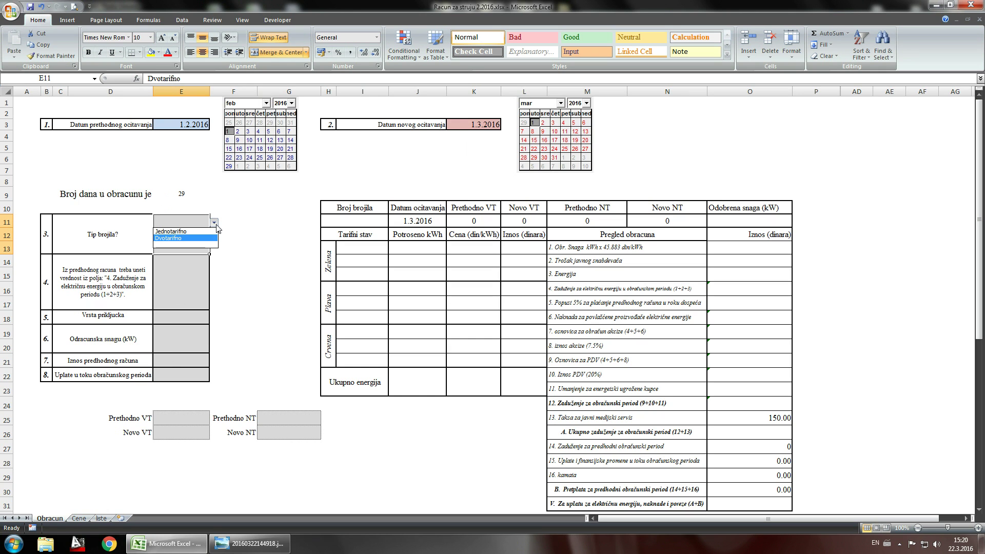
{"action": "left_click", "coordinate": [202, 239]}
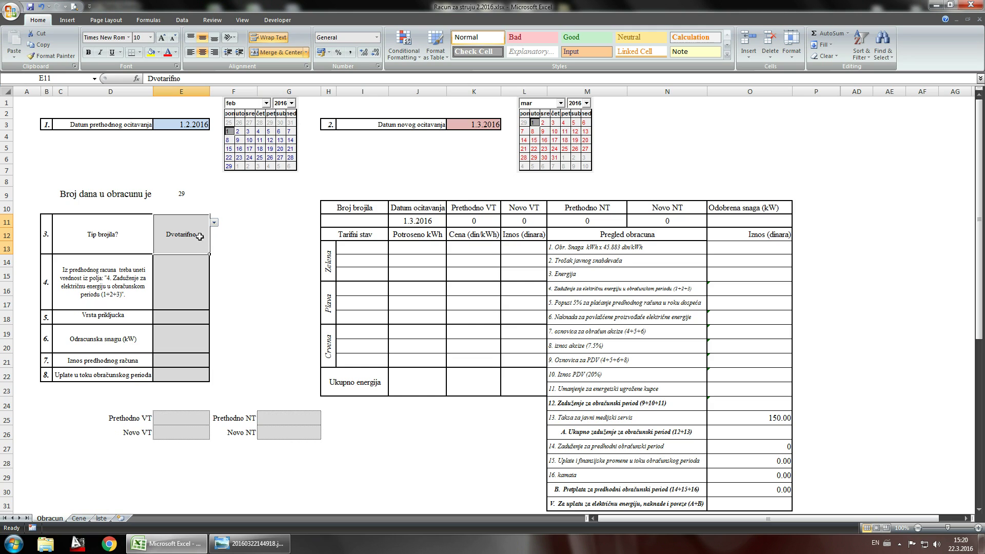
Step: Enter 4918.47 as the previous-period charge and choose trofazno as connection type
{"action": "left_click", "coordinate": [185, 272]}
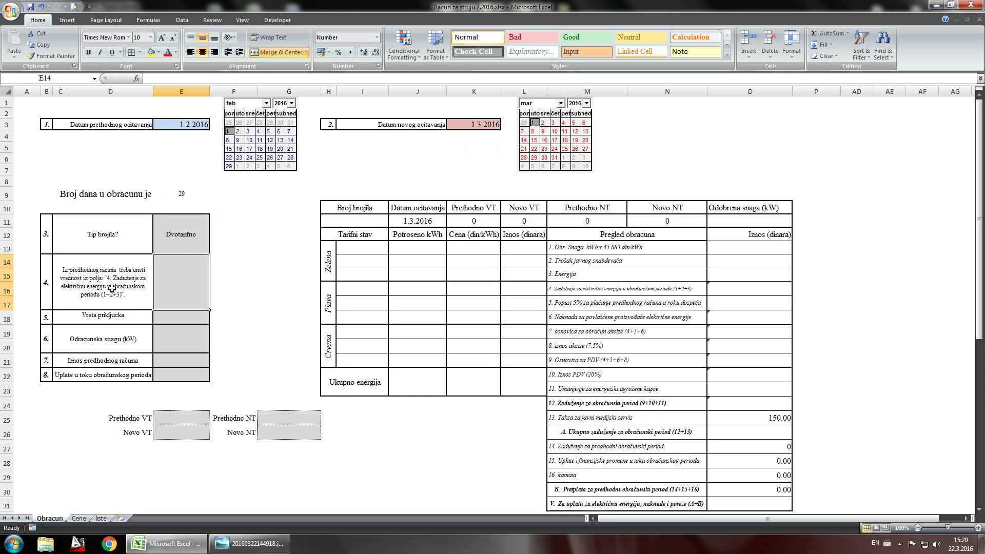
{"action": "left_click", "coordinate": [250, 544]}
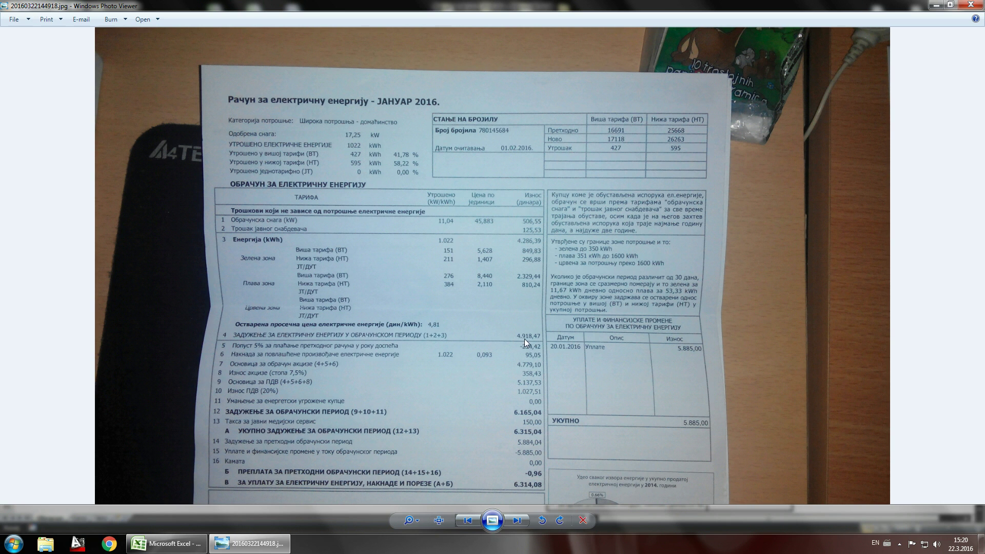
{"action": "left_click", "coordinate": [167, 544]}
{"action": "type", "text": "491"}
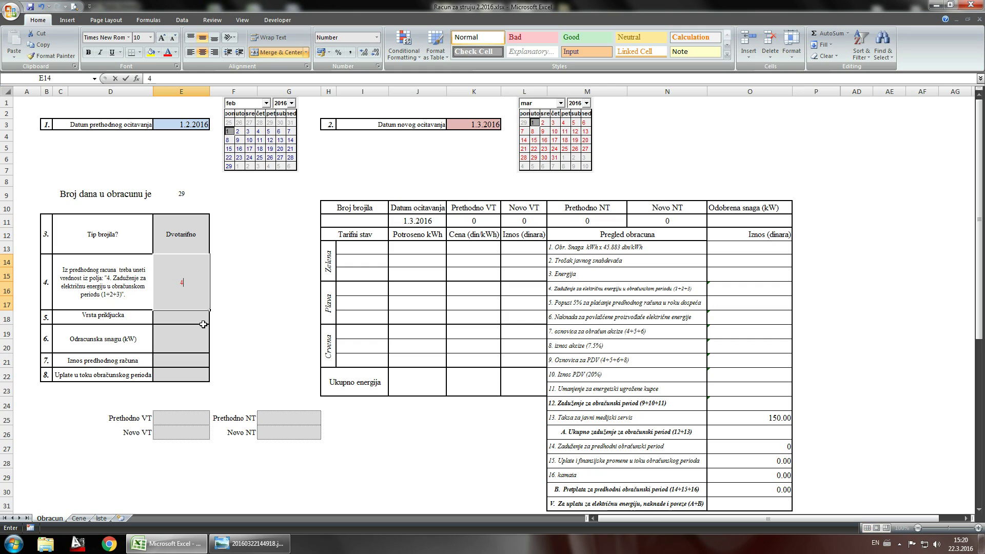
{"action": "type", "text": "8.4"}
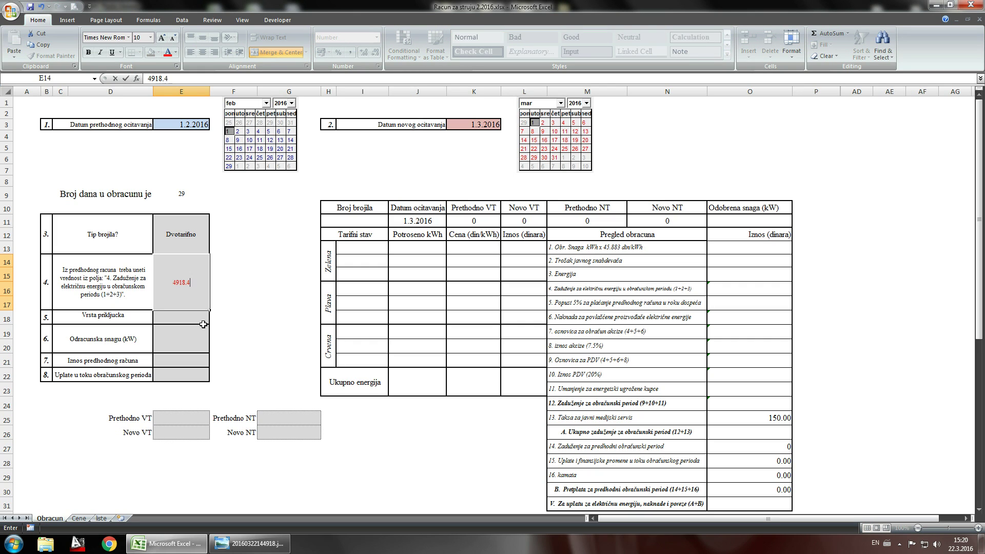
{"action": "type", "text": "7"}
{"action": "key", "text": "Return"}
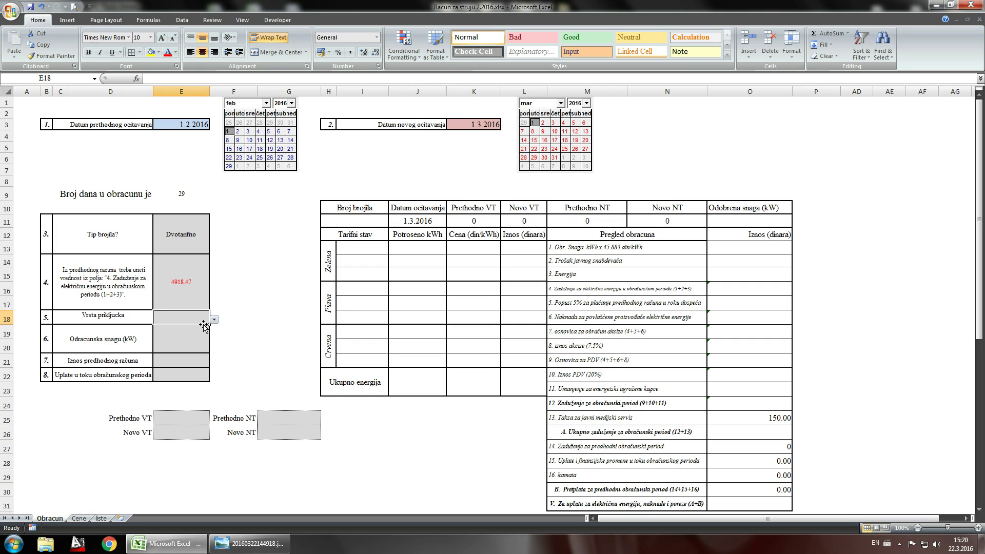
{"action": "left_click", "coordinate": [214, 319]}
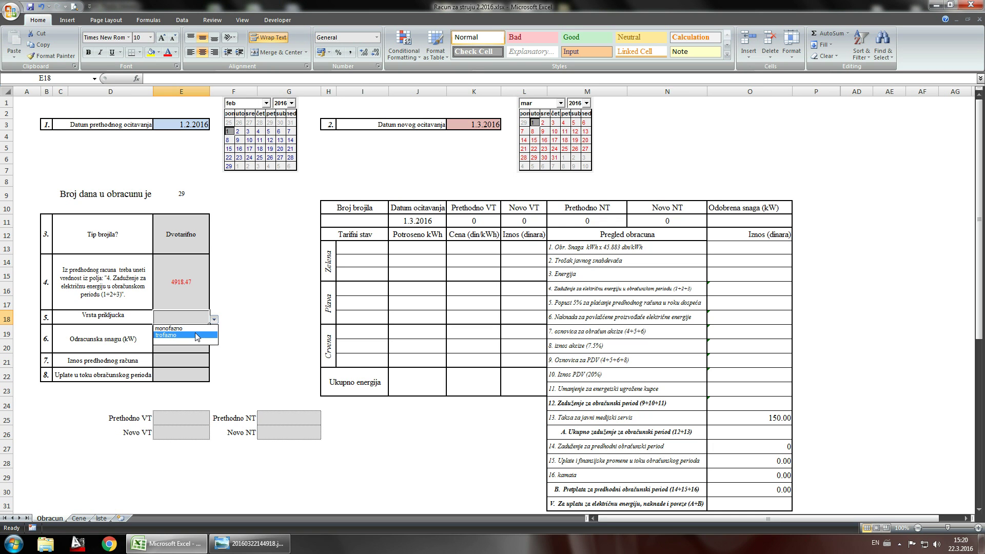
{"action": "left_click", "coordinate": [196, 335]}
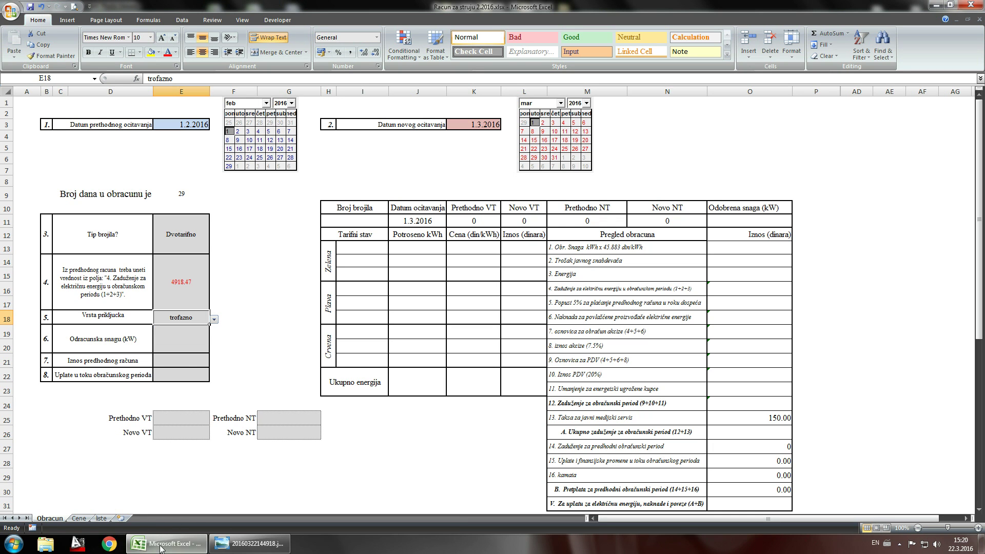
Step: Choose 11.04 kW as the billing power in E19
{"action": "left_click", "coordinate": [229, 548]}
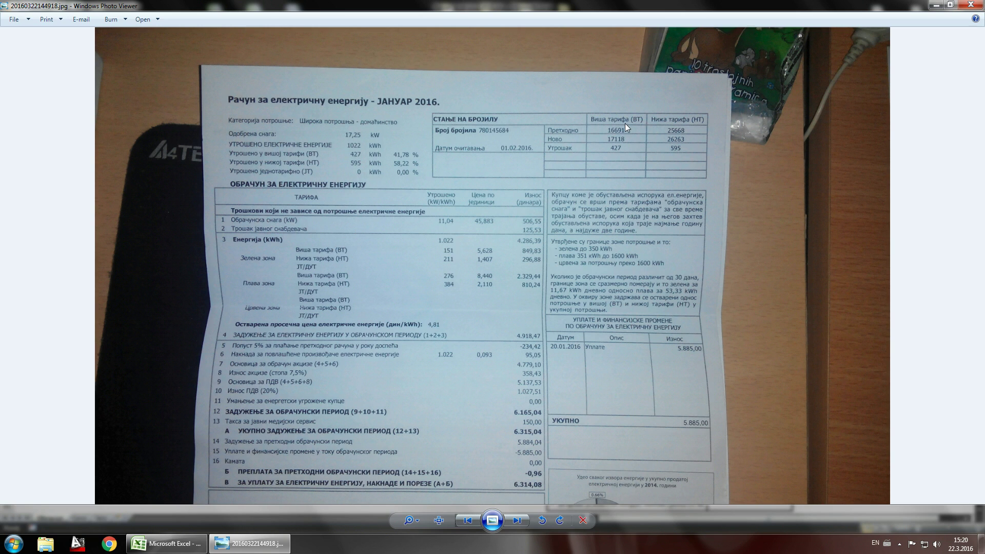
{"action": "left_click", "coordinate": [170, 544]}
{"action": "left_click", "coordinate": [197, 338]}
{"action": "left_click", "coordinate": [214, 334]}
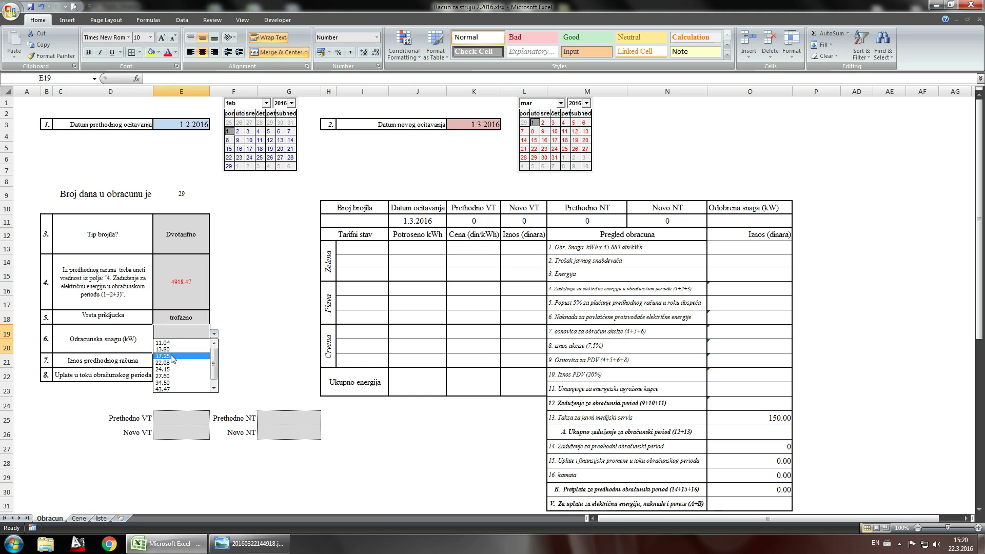
{"action": "left_click", "coordinate": [174, 343]}
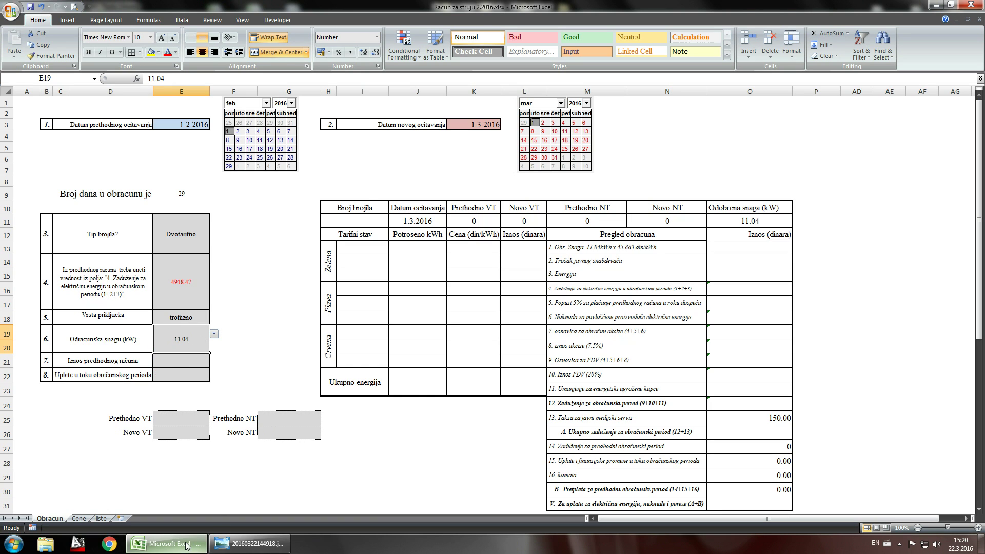
Step: Check the February bill photo, then select previous bill amount cell E21
{"action": "left_click", "coordinate": [248, 543]}
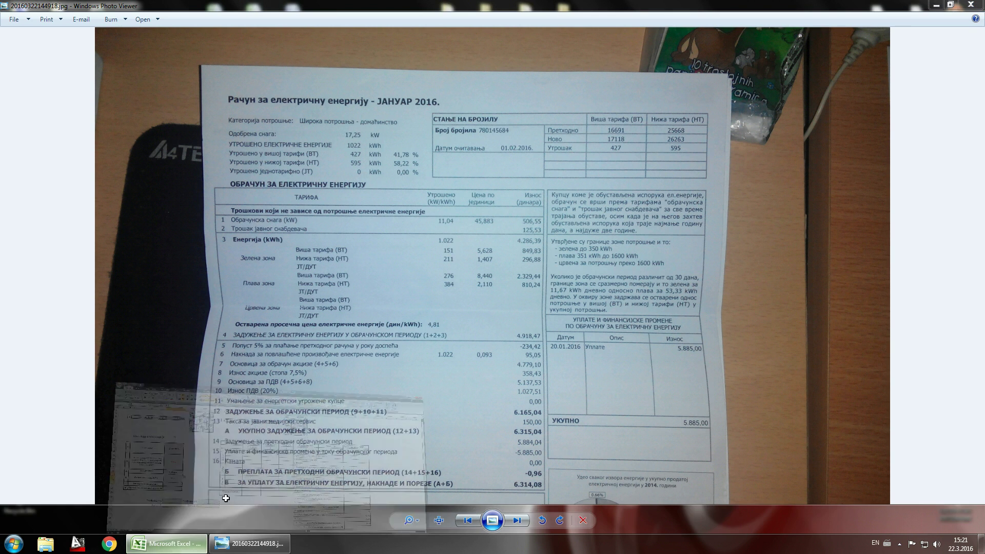
{"action": "left_click", "coordinate": [169, 544]}
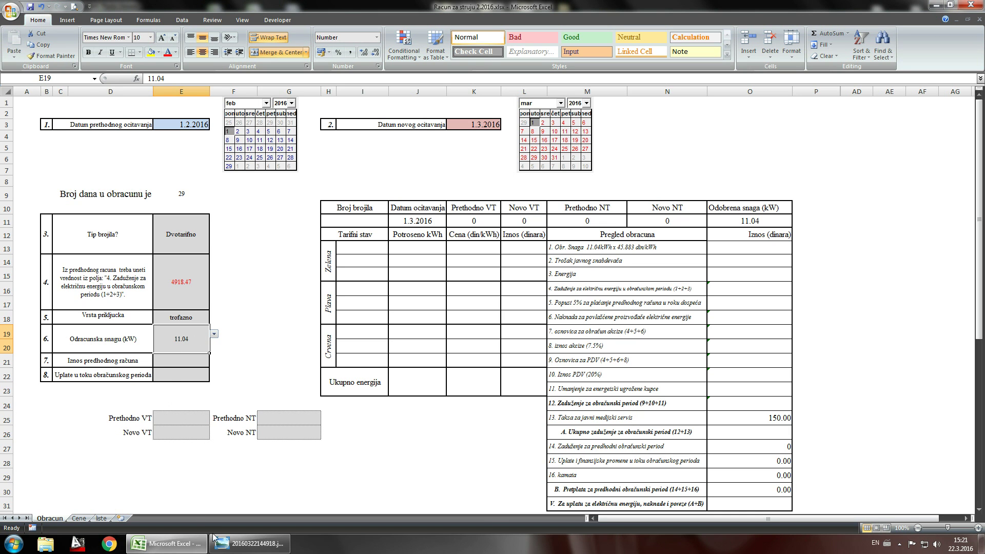
{"action": "left_click", "coordinate": [251, 544]}
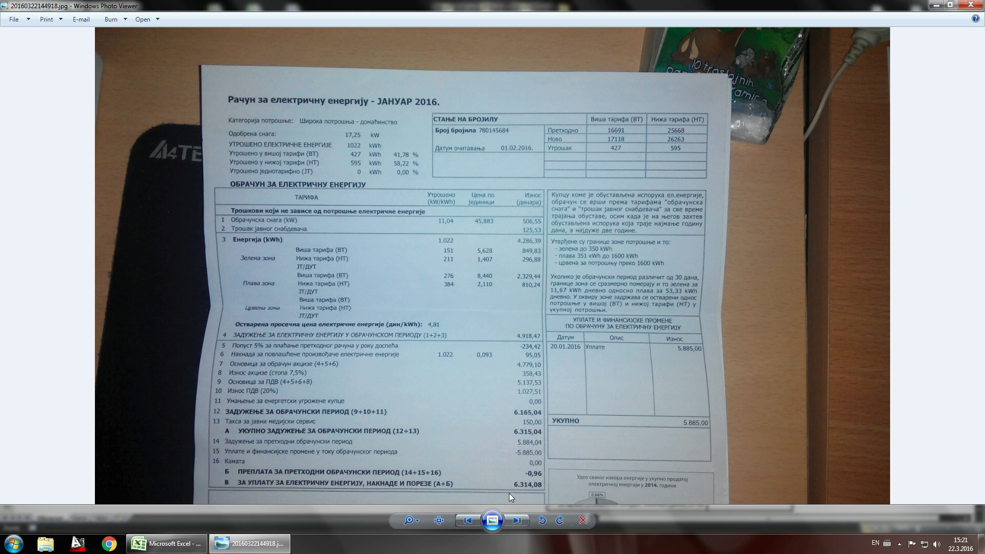
{"action": "left_click", "coordinate": [516, 521]}
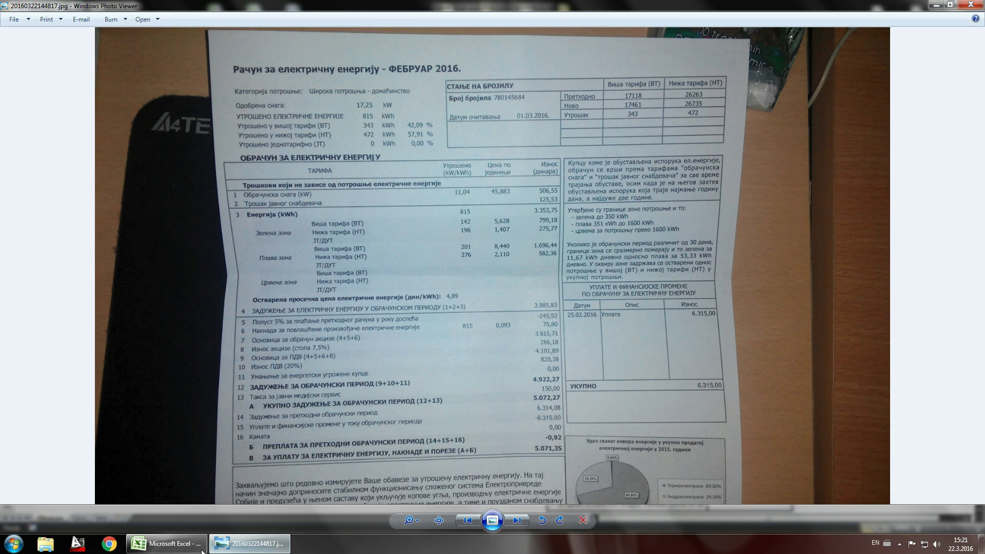
{"action": "left_click", "coordinate": [167, 543]}
{"action": "left_click", "coordinate": [186, 362]}
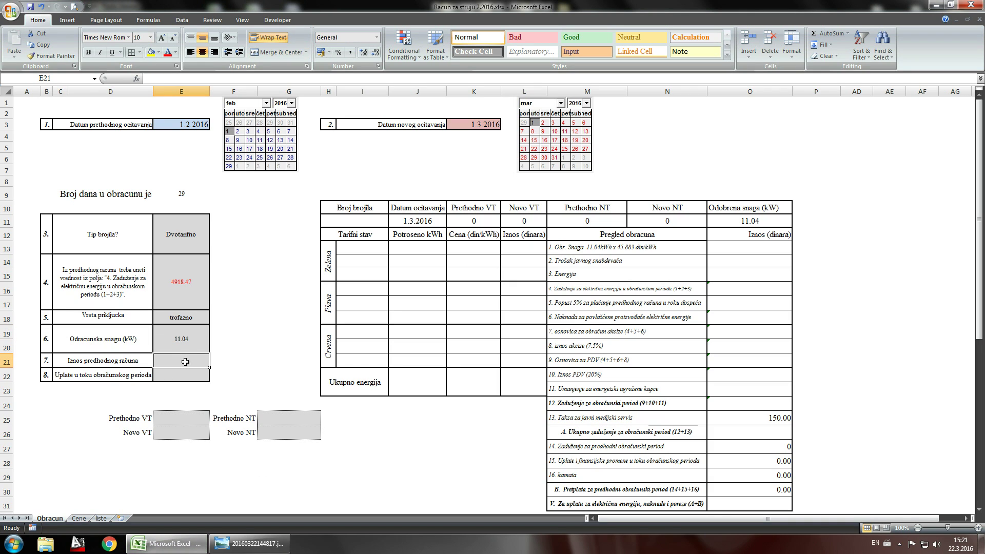
Step: Enter the 6314.08 previous bill and 6315.00 payment, then locate the reading cells
{"action": "type", "text": "6314"}
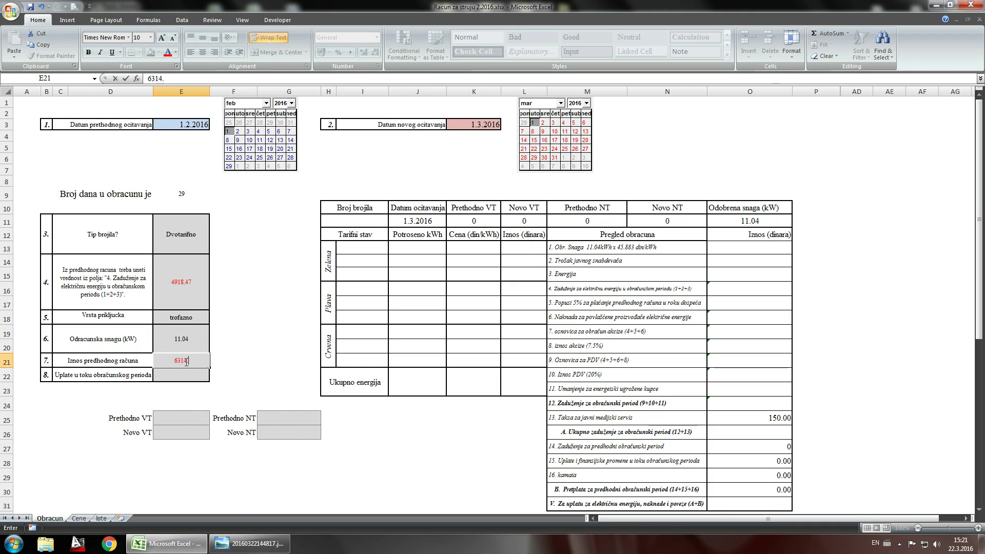
{"action": "type", "text": ".08"}
{"action": "key", "text": "Return"}
{"action": "type", "text": "6315"}
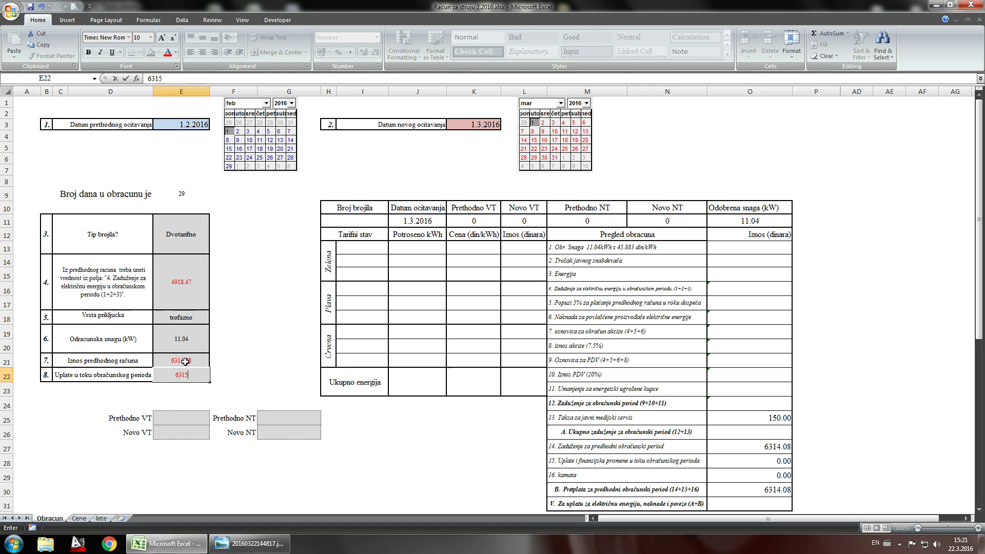
{"action": "key", "text": "Return"}
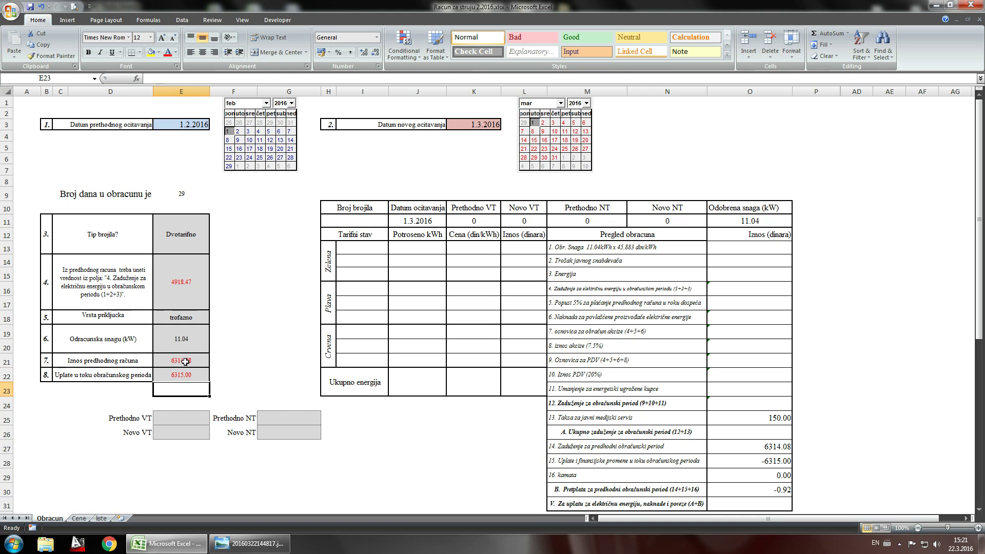
{"action": "left_click", "coordinate": [185, 417]}
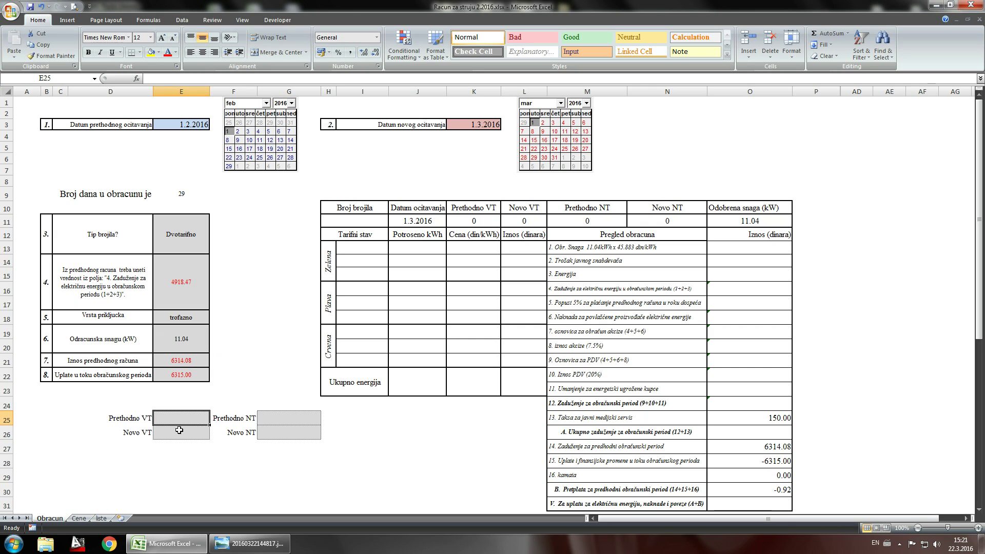
{"action": "left_click", "coordinate": [180, 430]}
{"action": "left_click", "coordinate": [266, 417]}
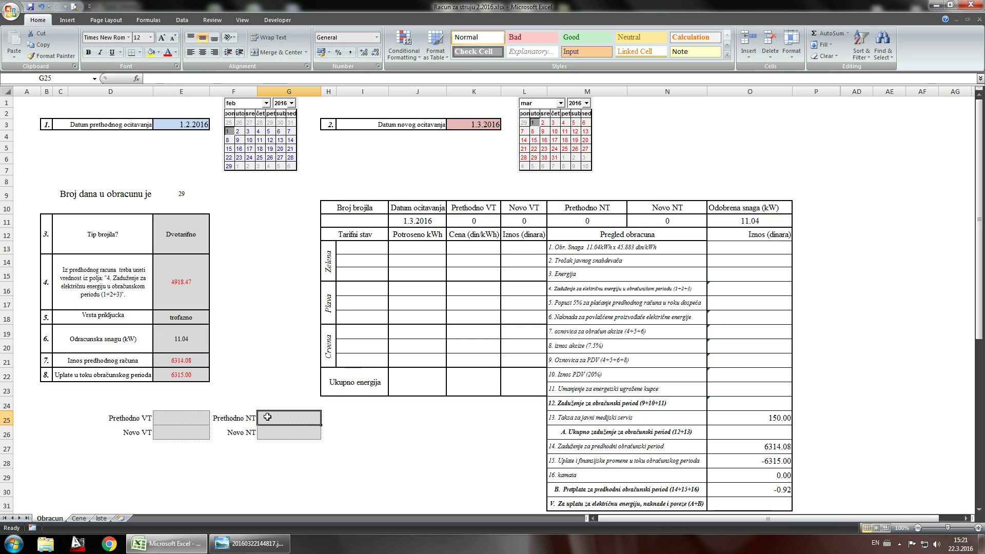
{"action": "left_click", "coordinate": [267, 434]}
{"action": "left_click", "coordinate": [167, 424]}
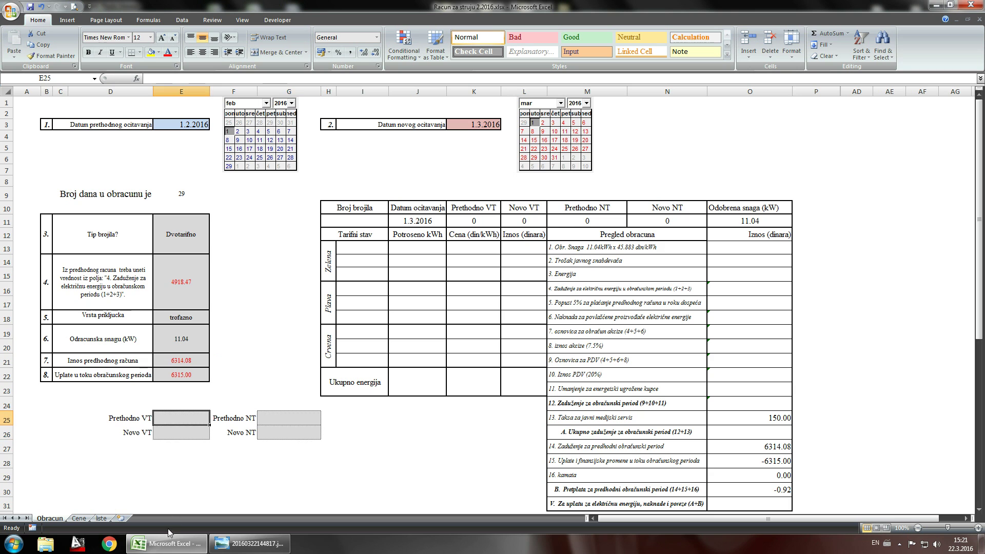
Step: Enter VT readings 17118 (previous) and 17461 (new) from the bill photo
{"action": "left_click", "coordinate": [250, 543]}
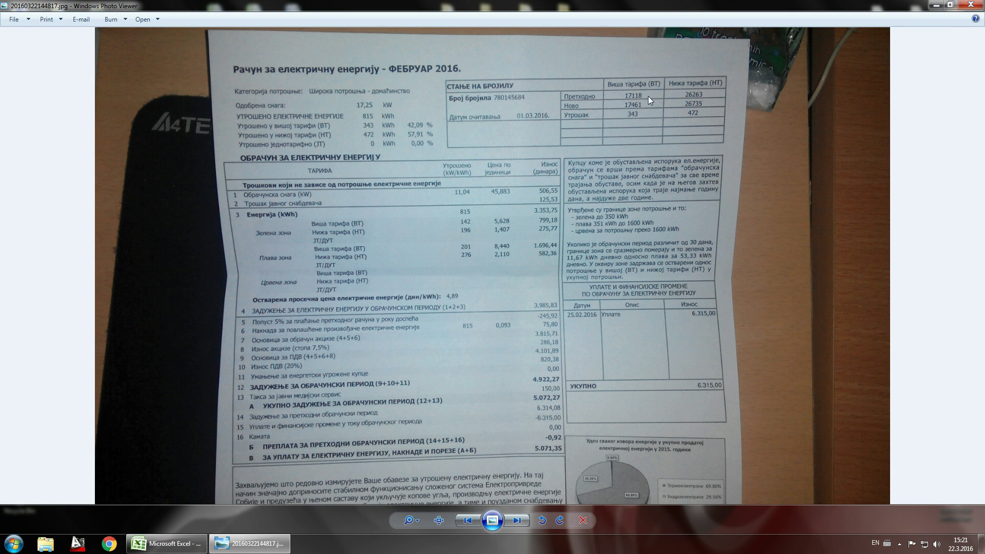
{"action": "left_click", "coordinate": [166, 544]}
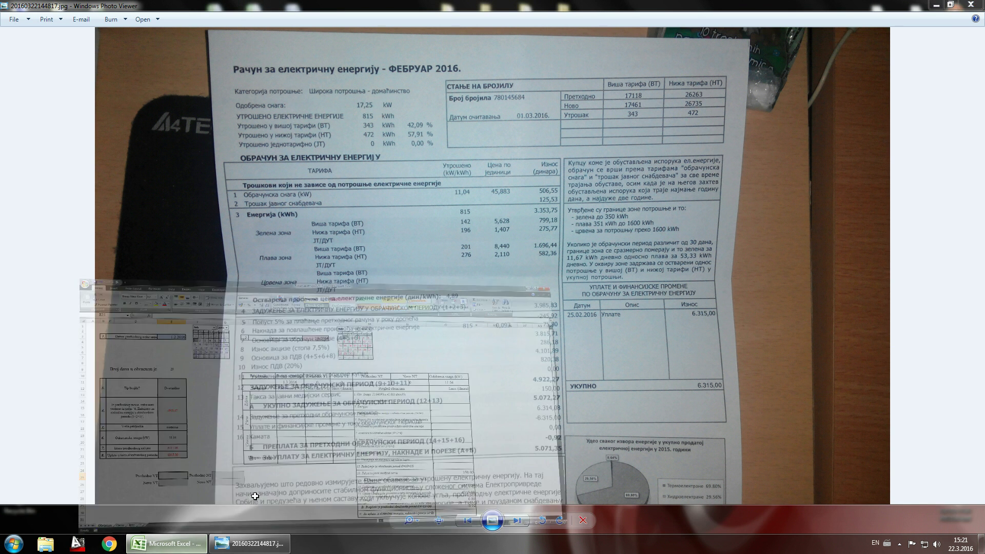
{"action": "type", "text": "171"}
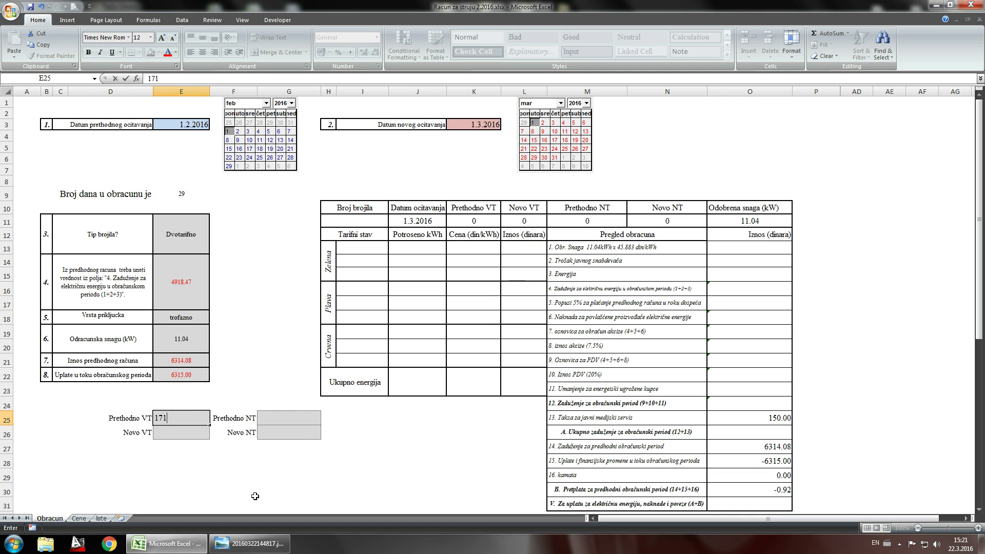
{"action": "type", "text": "8"}
{"action": "key", "text": "Return"}
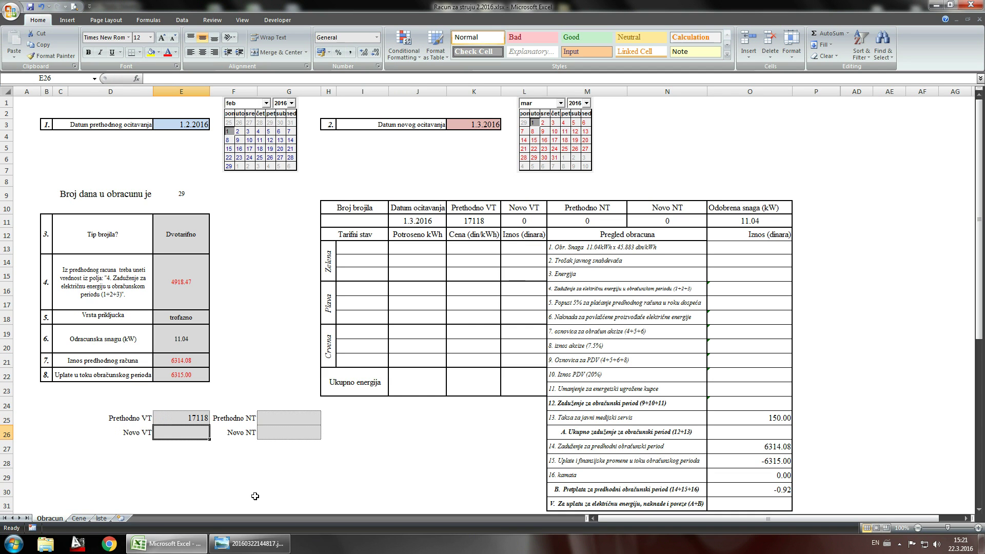
{"action": "type", "text": "17"}
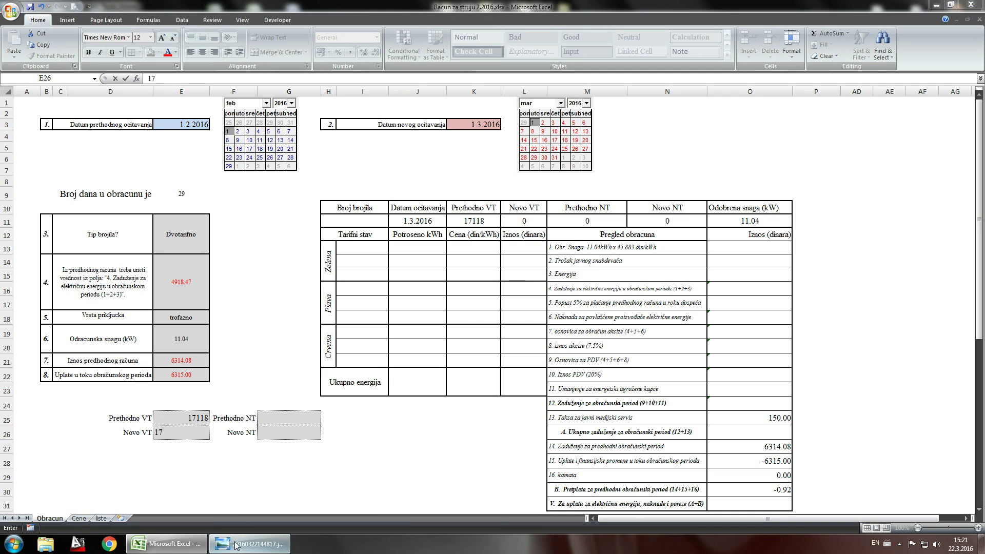
{"action": "left_click", "coordinate": [237, 544]}
{"action": "left_click", "coordinate": [236, 544]}
{"action": "type", "text": "7"}
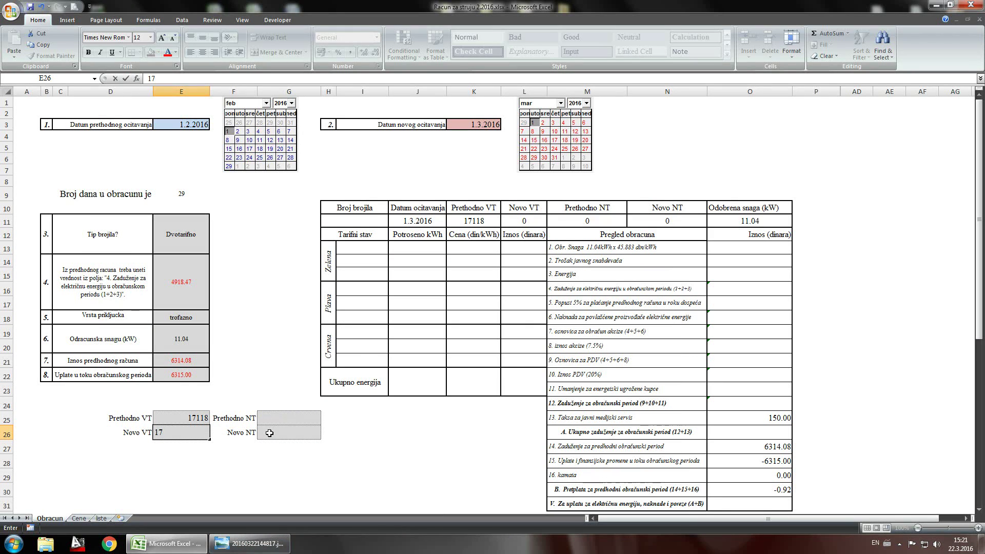
{"action": "type", "text": "461"}
{"action": "key", "text": "Return"}
{"action": "key", "text": "Up"}
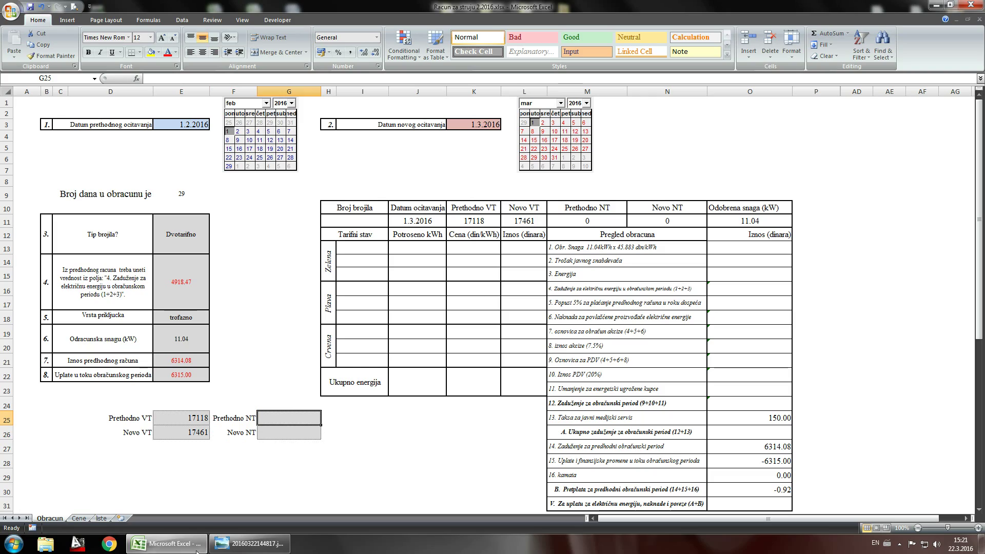
Step: Enter NT readings 26263 and 26735 from the bill, producing the 5071.35 total
{"action": "left_click", "coordinate": [186, 550]}
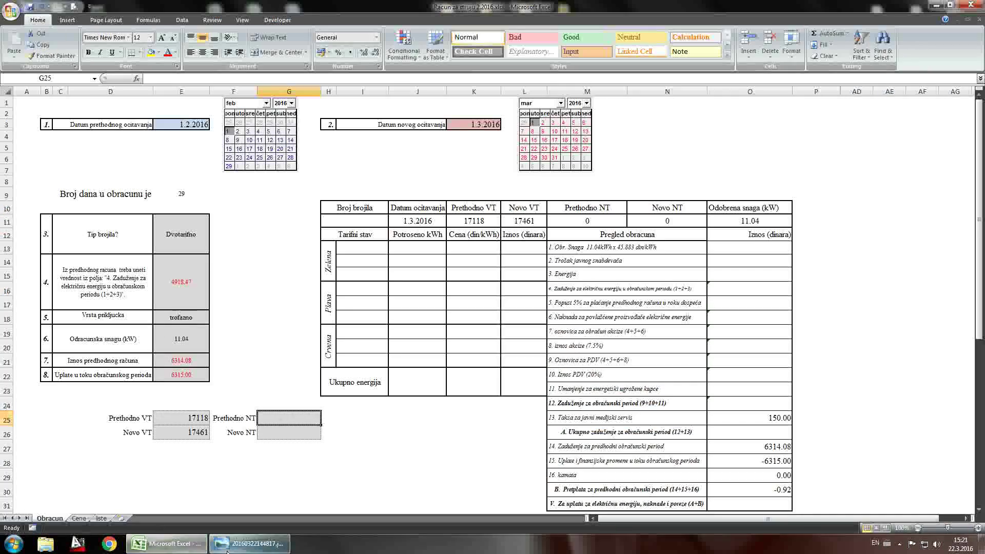
{"action": "left_click", "coordinate": [228, 547]}
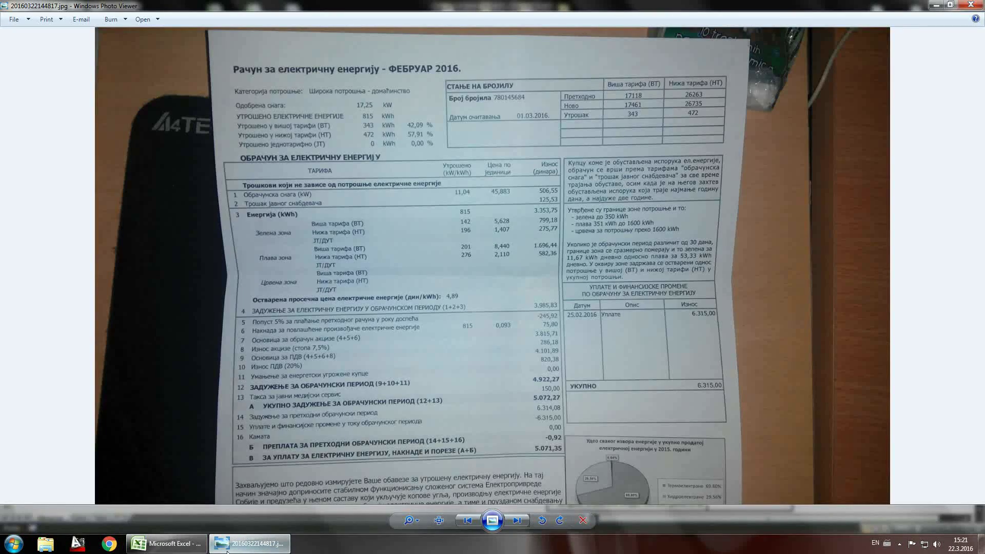
{"action": "left_click", "coordinate": [228, 546]}
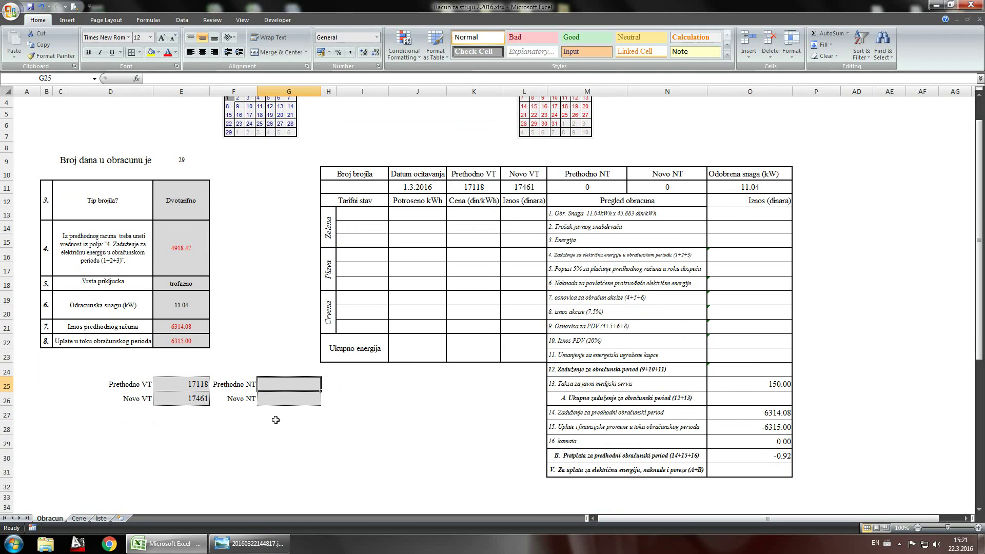
{"action": "type", "text": "26263"}
{"action": "type", "text": "26"}
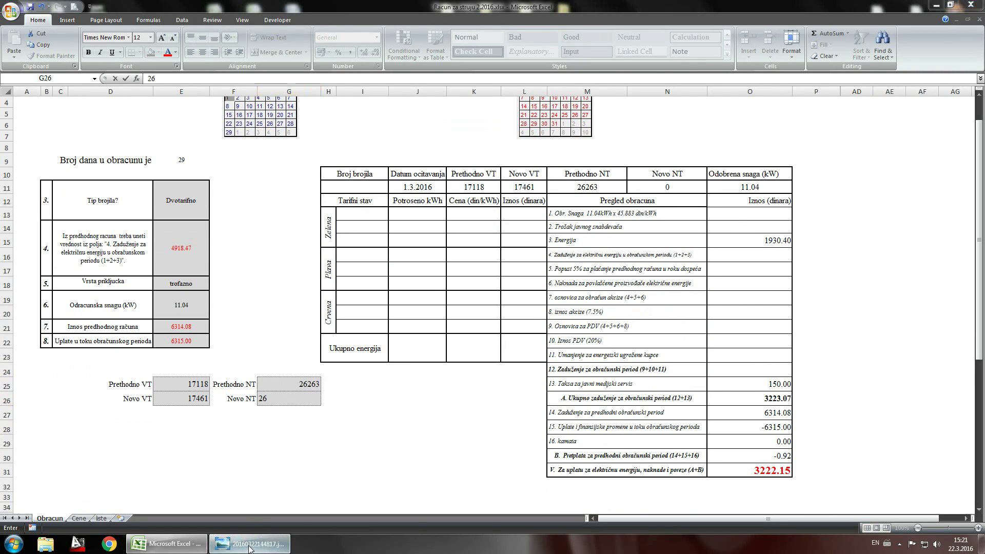
{"action": "left_click", "coordinate": [250, 544]}
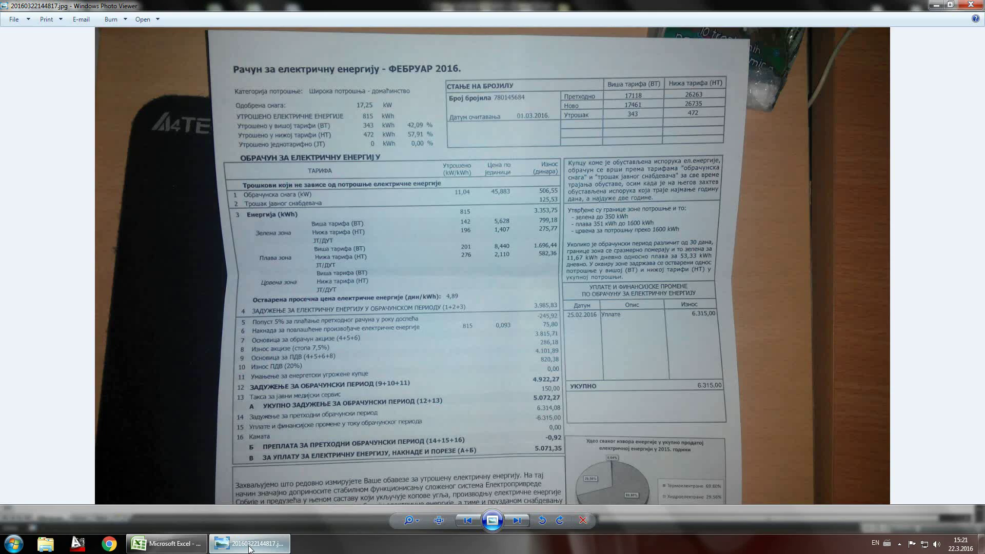
{"action": "left_click", "coordinate": [250, 545]}
{"action": "type", "text": "26735"}
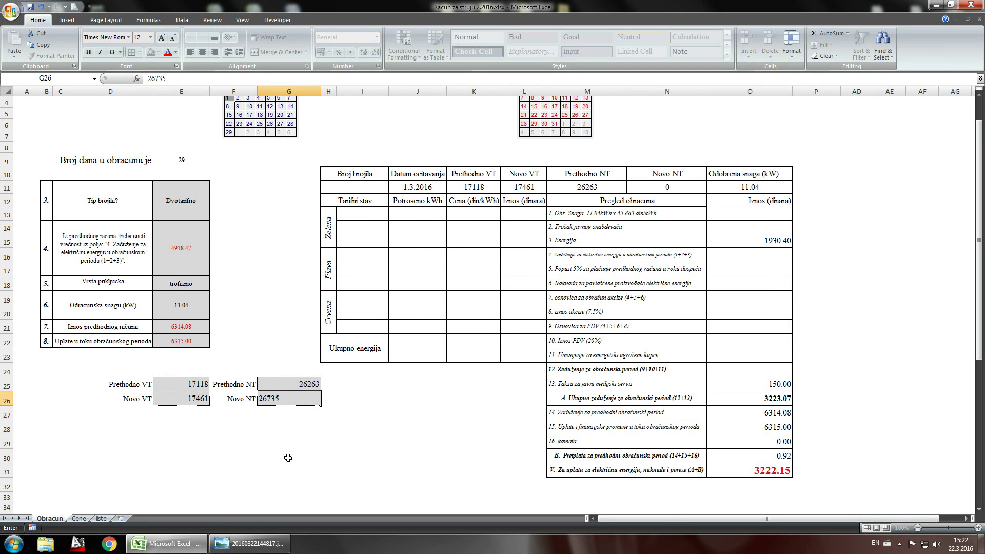
{"action": "key", "text": "Return"}
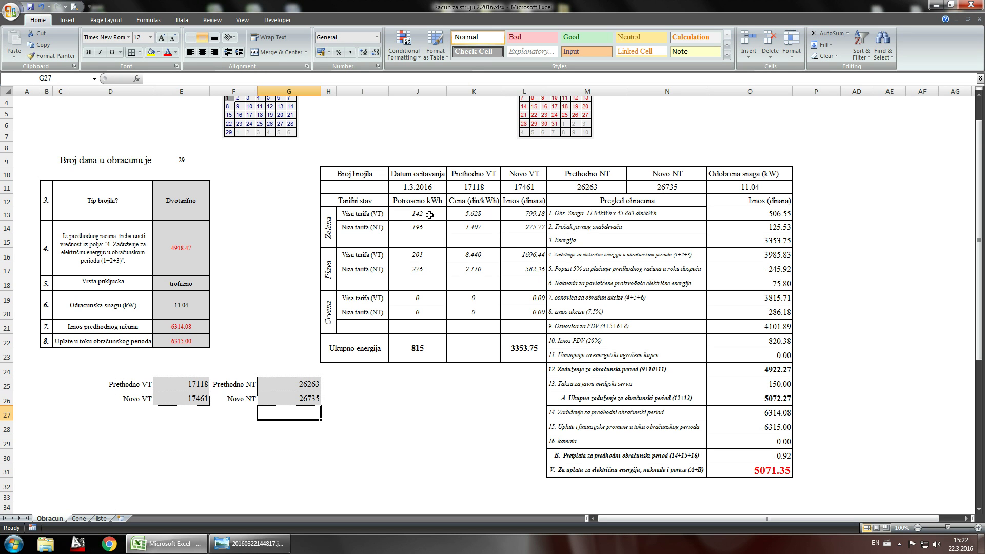
{"action": "left_click", "coordinate": [245, 549]}
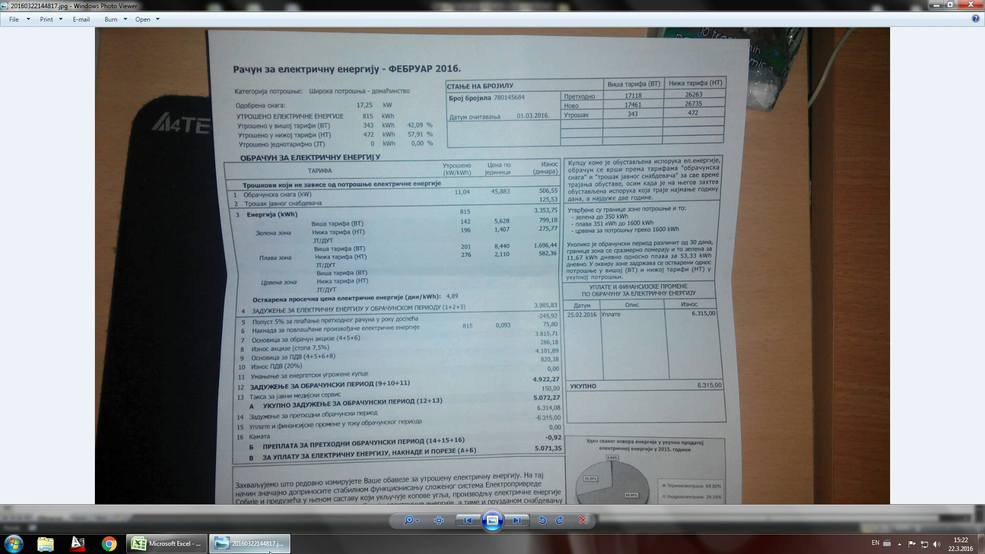
{"action": "left_click", "coordinate": [249, 544]}
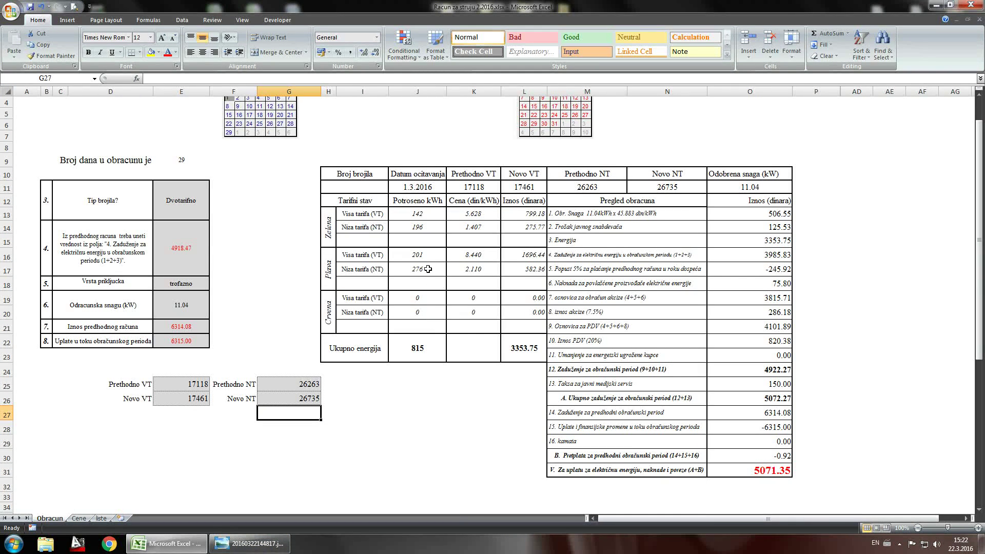
{"action": "left_click", "coordinate": [181, 161]}
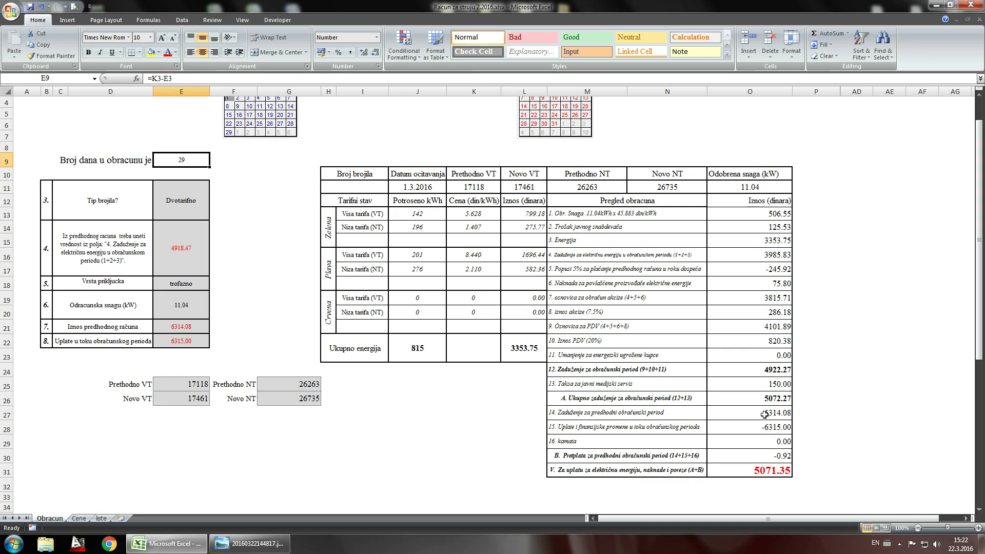
{"action": "left_click", "coordinate": [757, 471]}
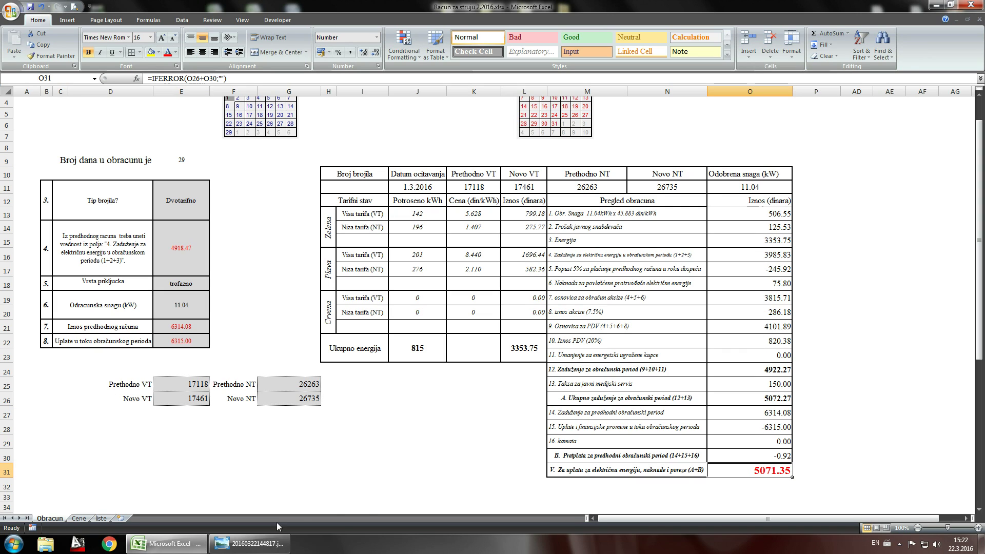
{"action": "left_click", "coordinate": [248, 546]}
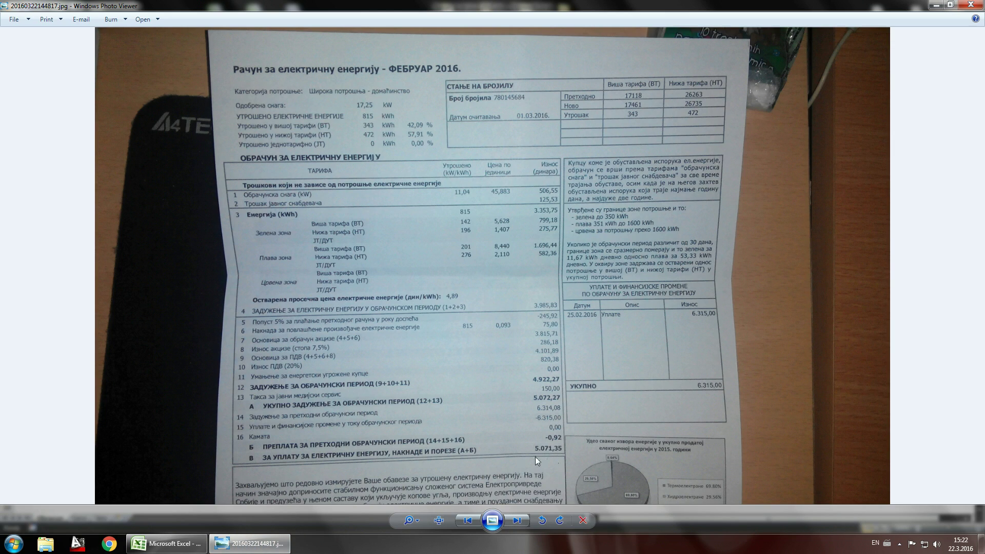
{"action": "left_click", "coordinate": [249, 544]}
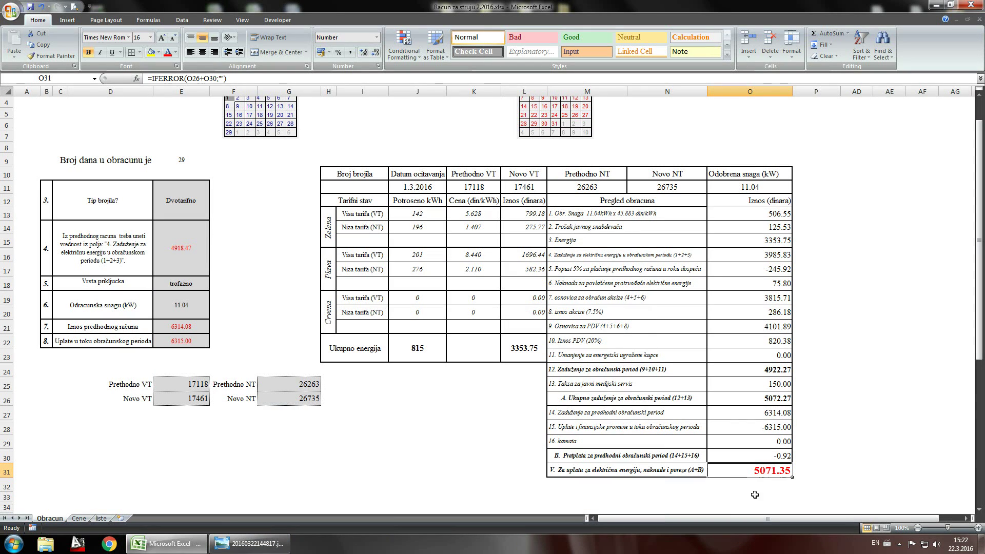
{"action": "left_click", "coordinate": [826, 374]}
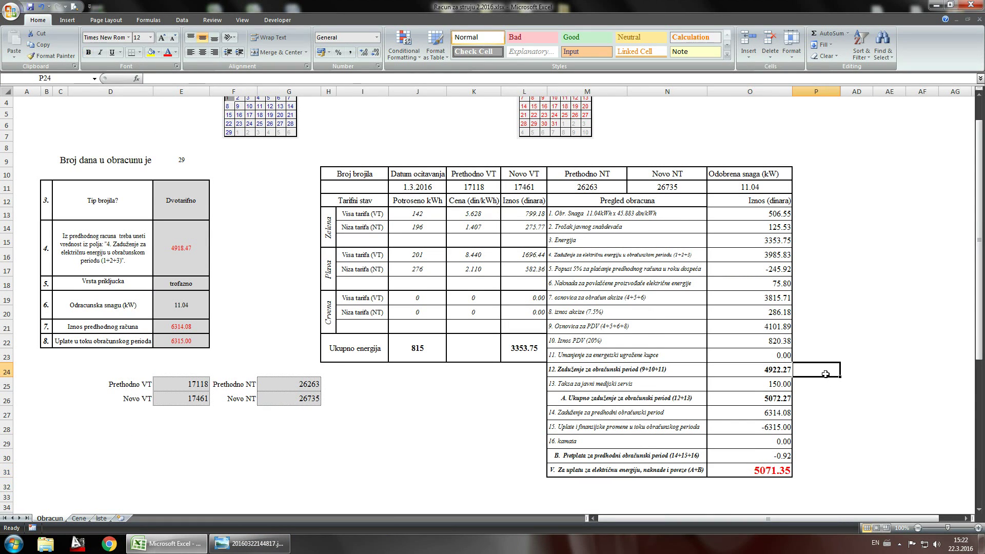
{"action": "scroll", "coordinate": [826, 374], "scroll_direction": "up", "scroll_amount": 1}
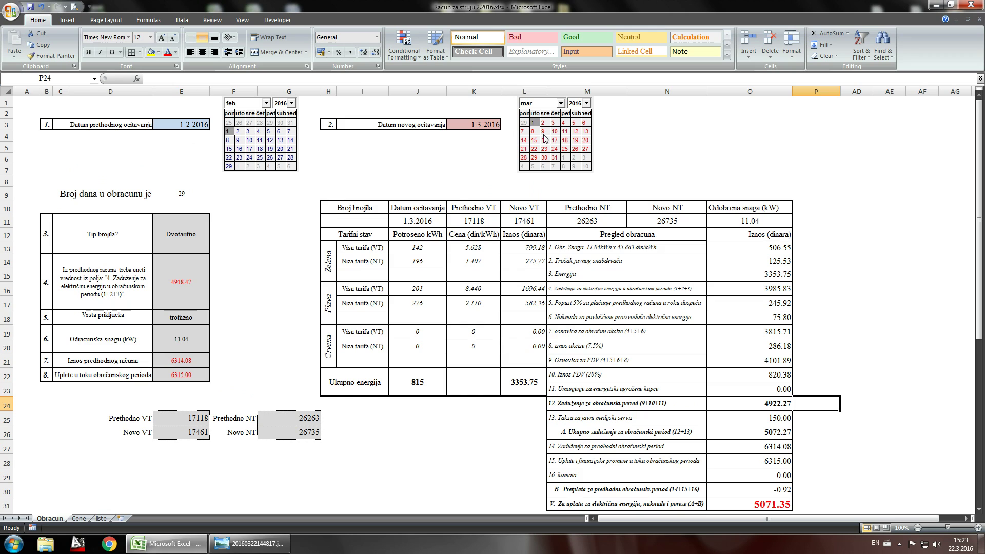
{"action": "left_click", "coordinate": [188, 427]}
{"action": "left_click", "coordinate": [188, 420]}
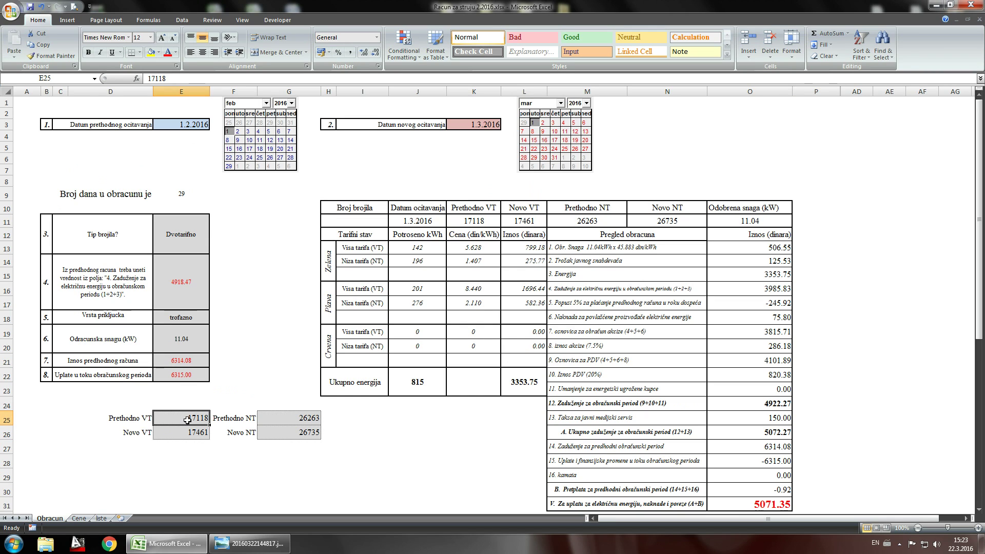
{"action": "left_click", "coordinate": [183, 432]}
{"action": "left_click", "coordinate": [303, 432]}
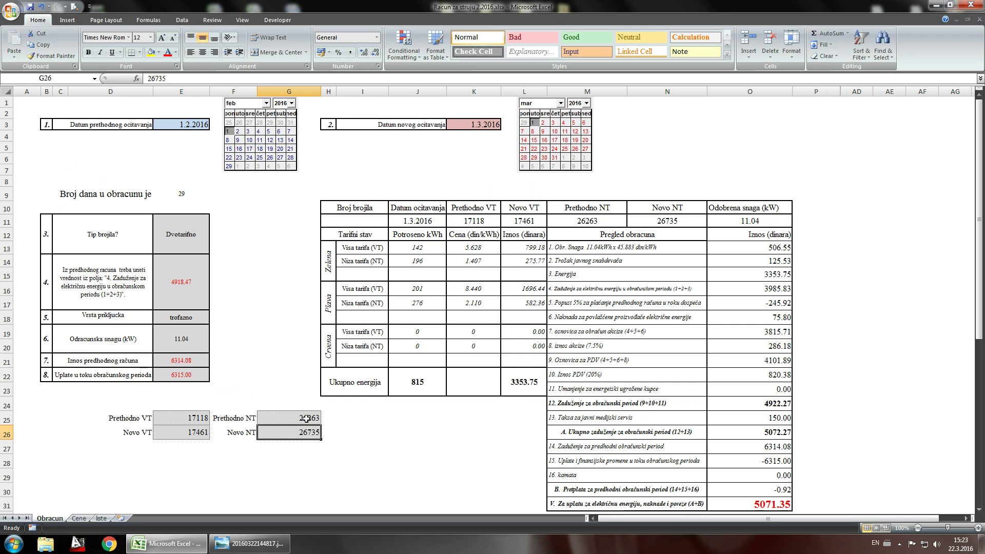
{"action": "left_click", "coordinate": [788, 499]}
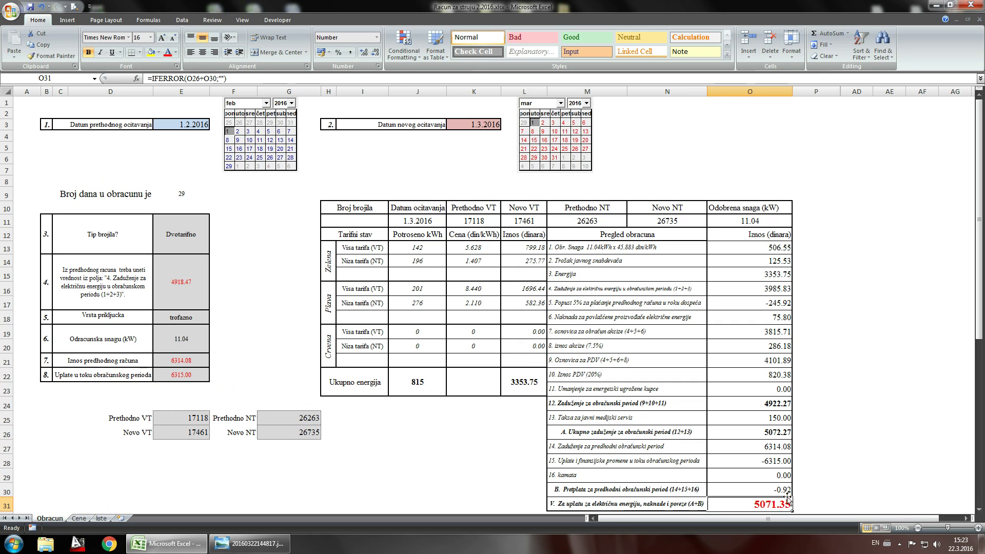